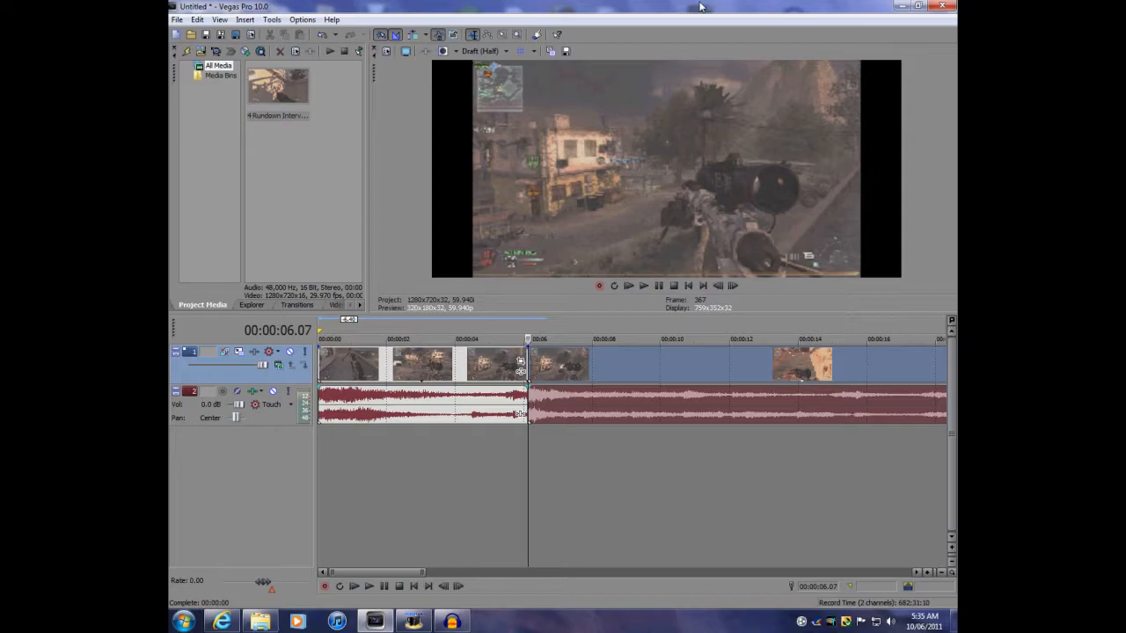
Set a loop region from the project start to about 6 seconds on the timeline and play it
{"action": "left_click", "coordinate": [177, 19]}
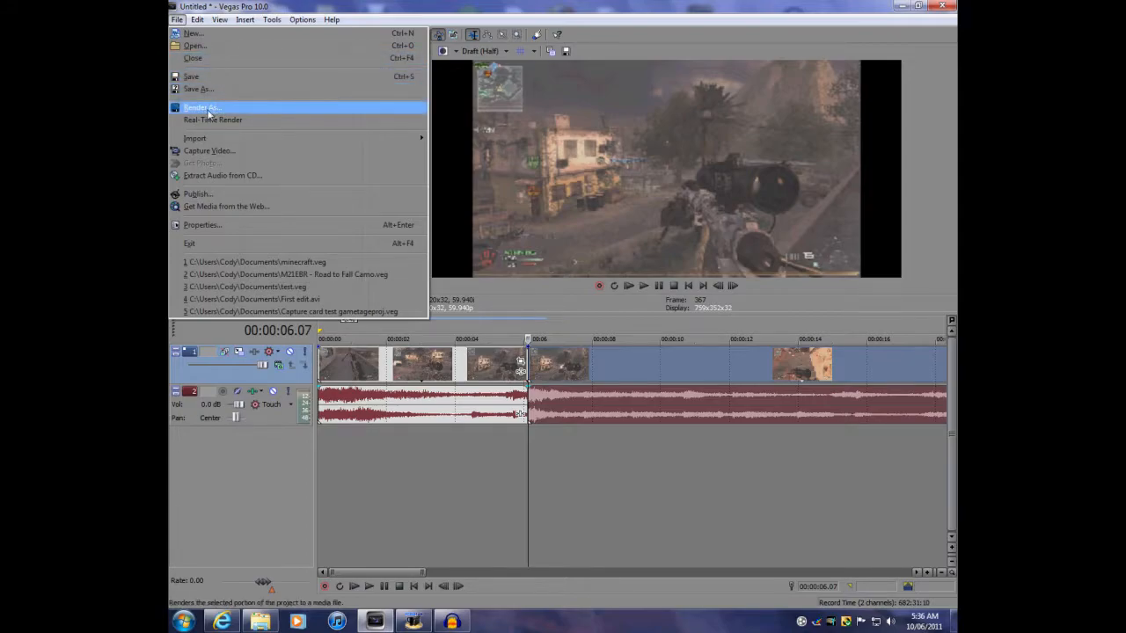
{"action": "left_click", "coordinate": [406, 13]}
{"action": "left_click_drag", "start_coordinate": [322, 337], "coordinate": [529, 335]}
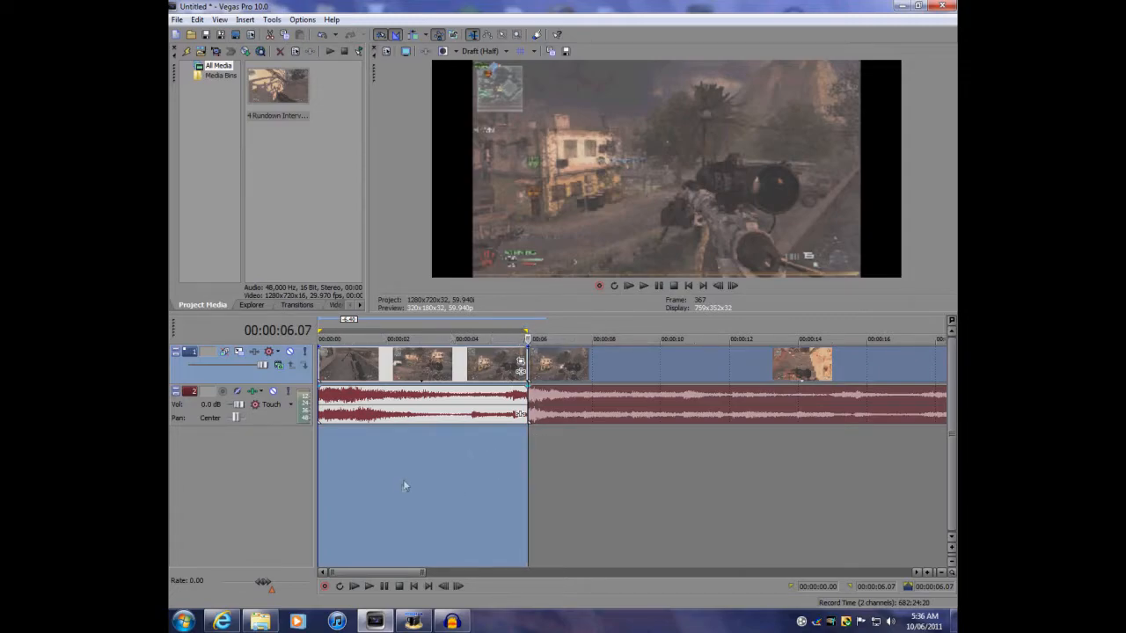
{"action": "key", "text": "space"}
{"action": "left_click", "coordinate": [602, 499]}
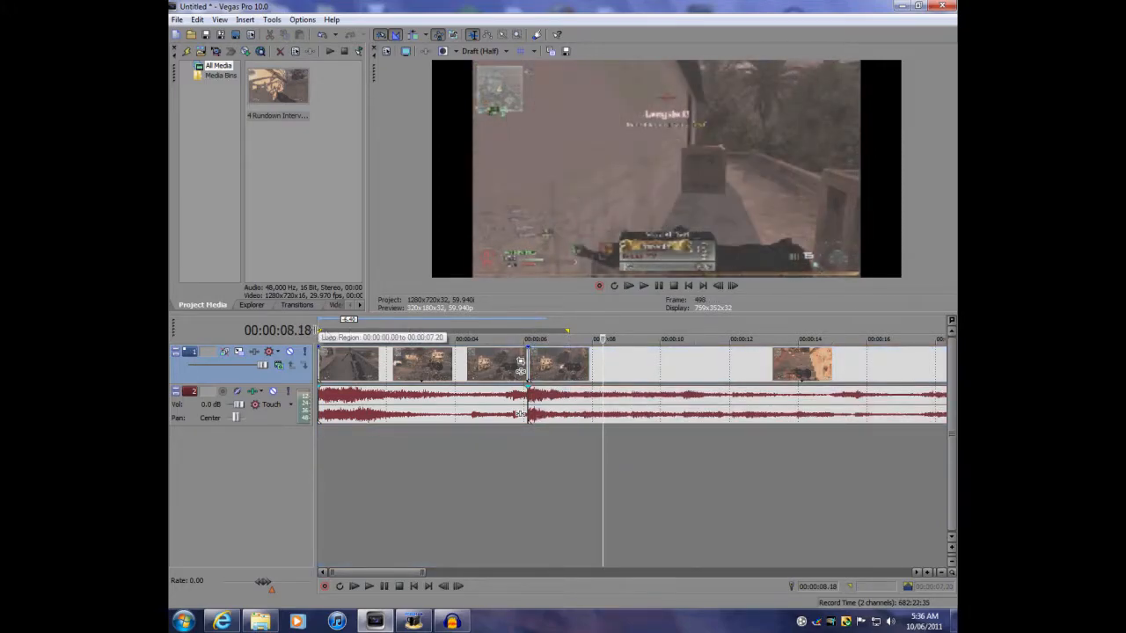
{"action": "left_click", "coordinate": [178, 20]}
{"action": "left_click", "coordinate": [226, 111]}
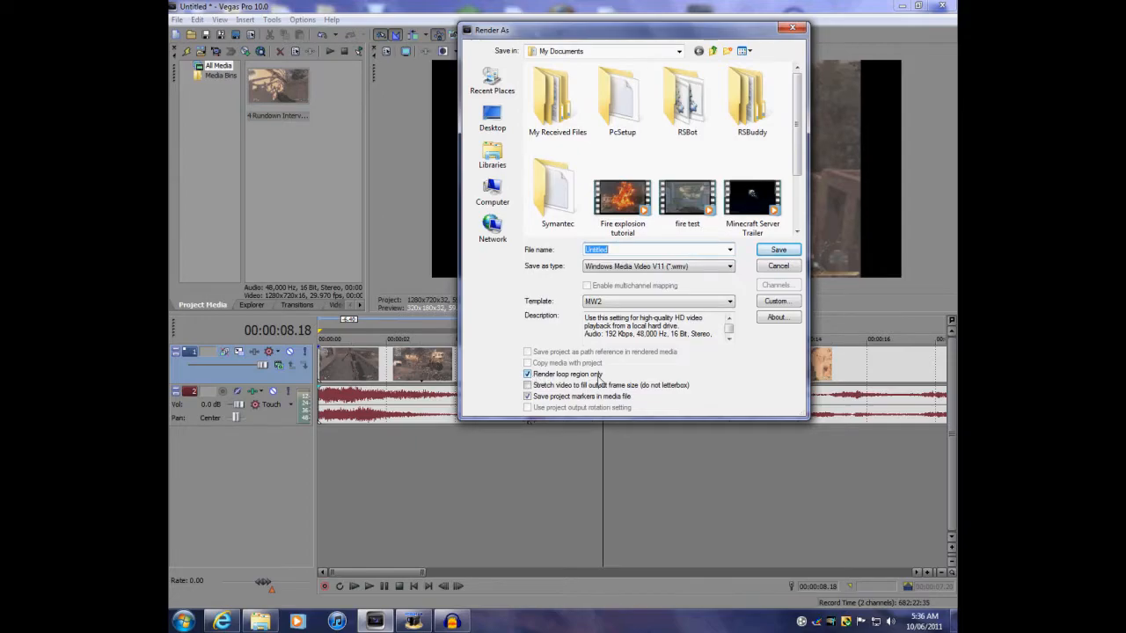
{"action": "left_click_drag", "start_coordinate": [541, 37], "coordinate": [531, 386]}
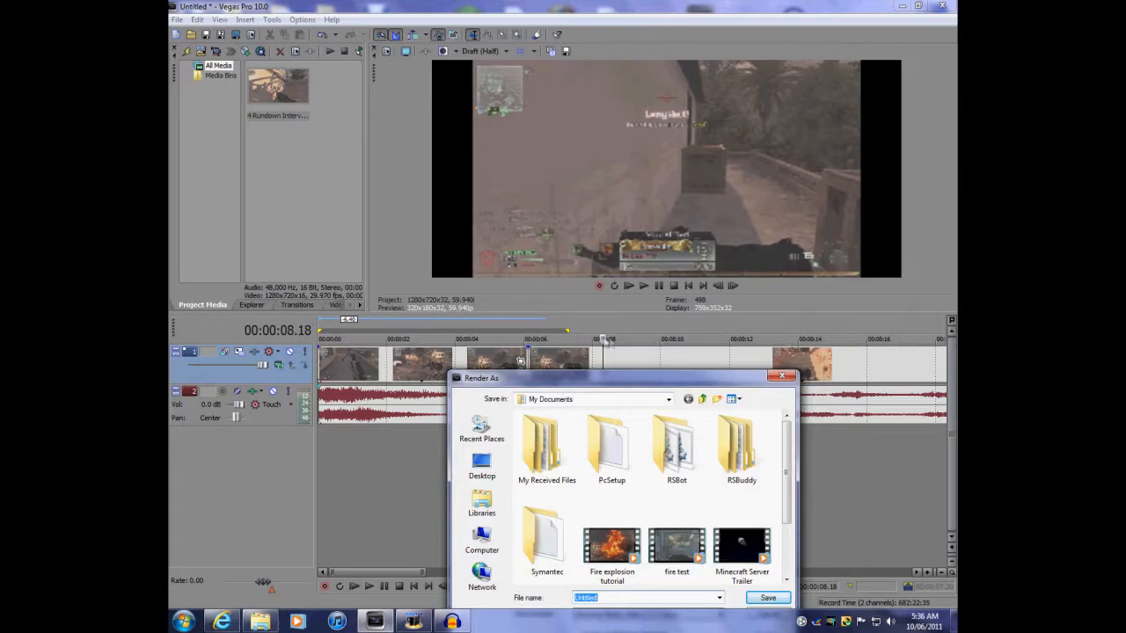
{"action": "left_click_drag", "start_coordinate": [602, 384], "coordinate": [579, 83]}
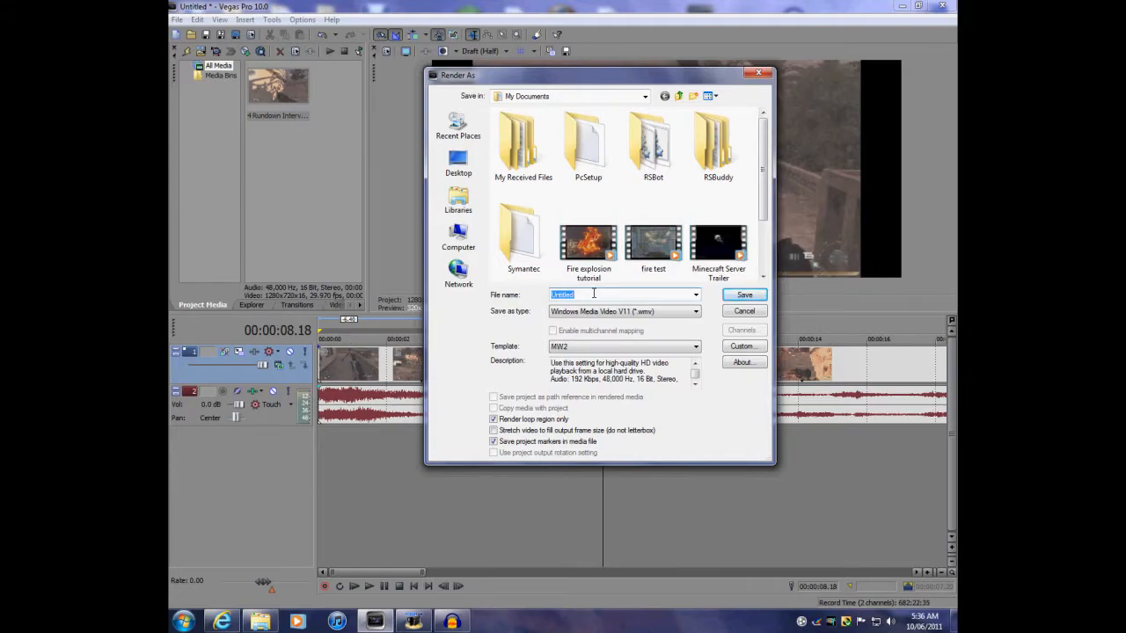
{"action": "left_click", "coordinate": [745, 312]}
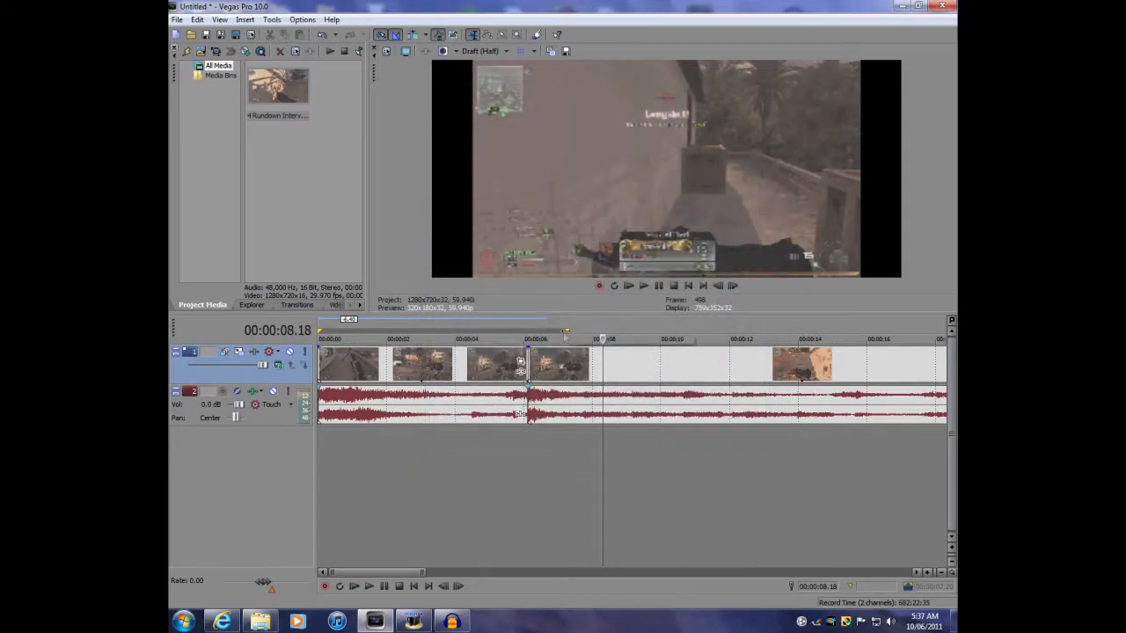
Insert a new empty video track above the gameplay video track
{"action": "left_click", "coordinate": [530, 367]}
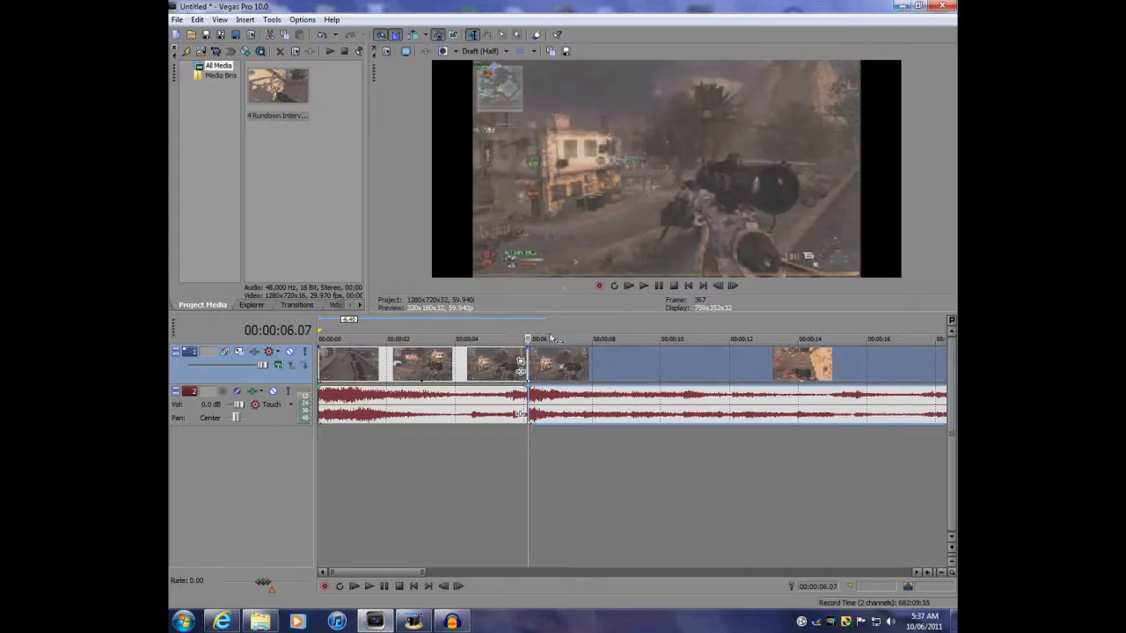
{"action": "right_click", "coordinate": [282, 380]}
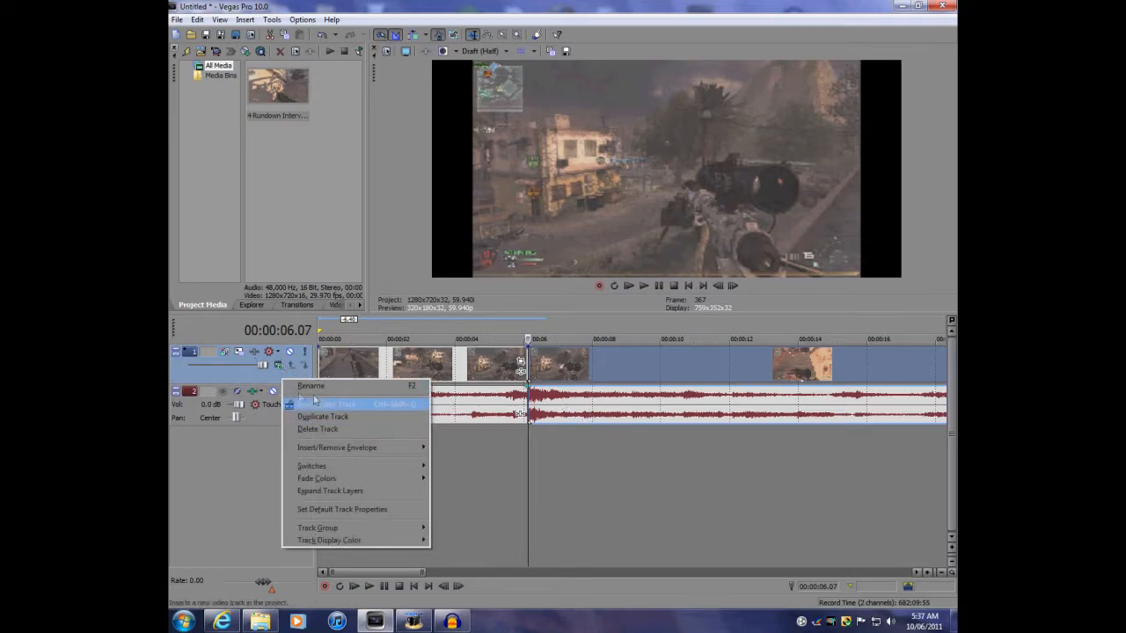
{"action": "left_click", "coordinate": [339, 407]}
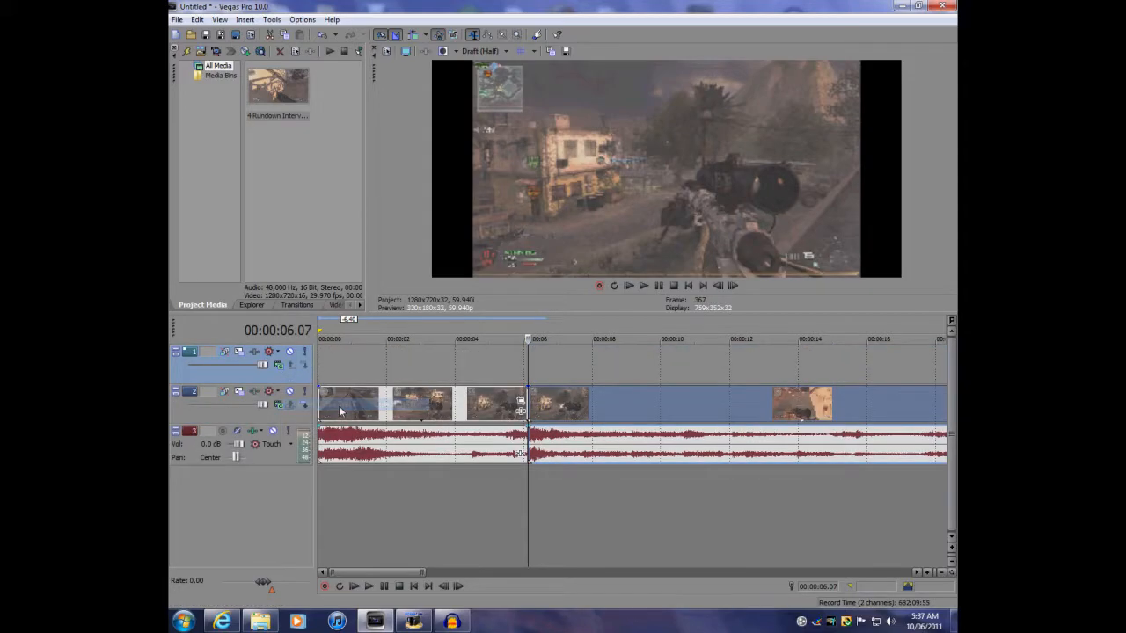
Insert a new audio track and move it below the gameplay audio track
{"action": "right_click", "coordinate": [279, 457]}
{"action": "left_click", "coordinate": [327, 238]}
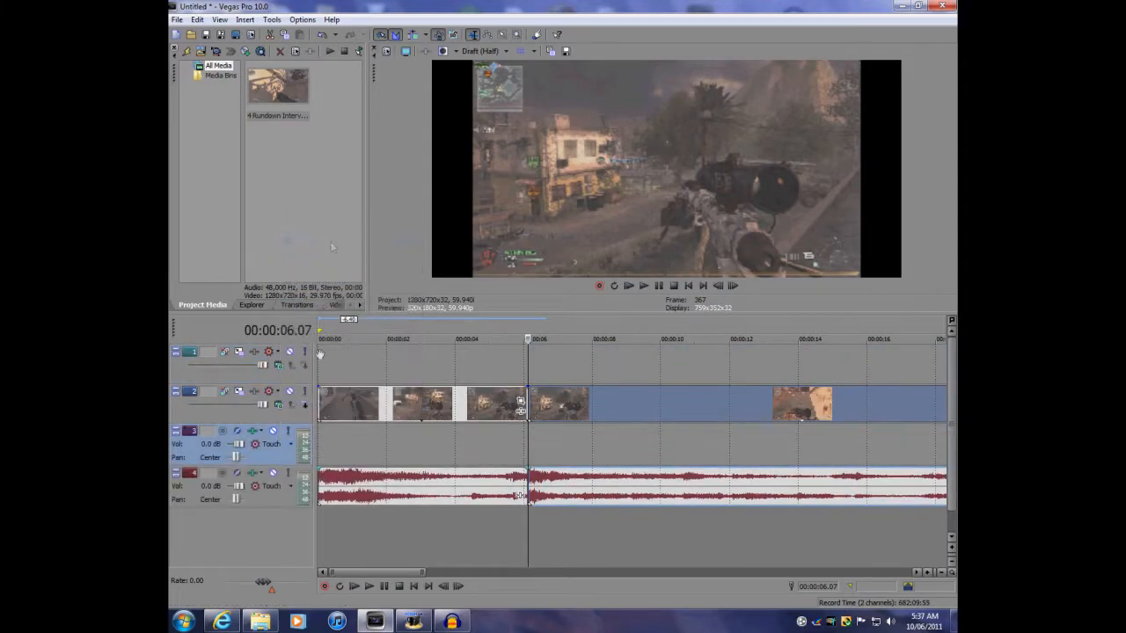
{"action": "left_click_drag", "start_coordinate": [276, 461], "coordinate": [276, 508]}
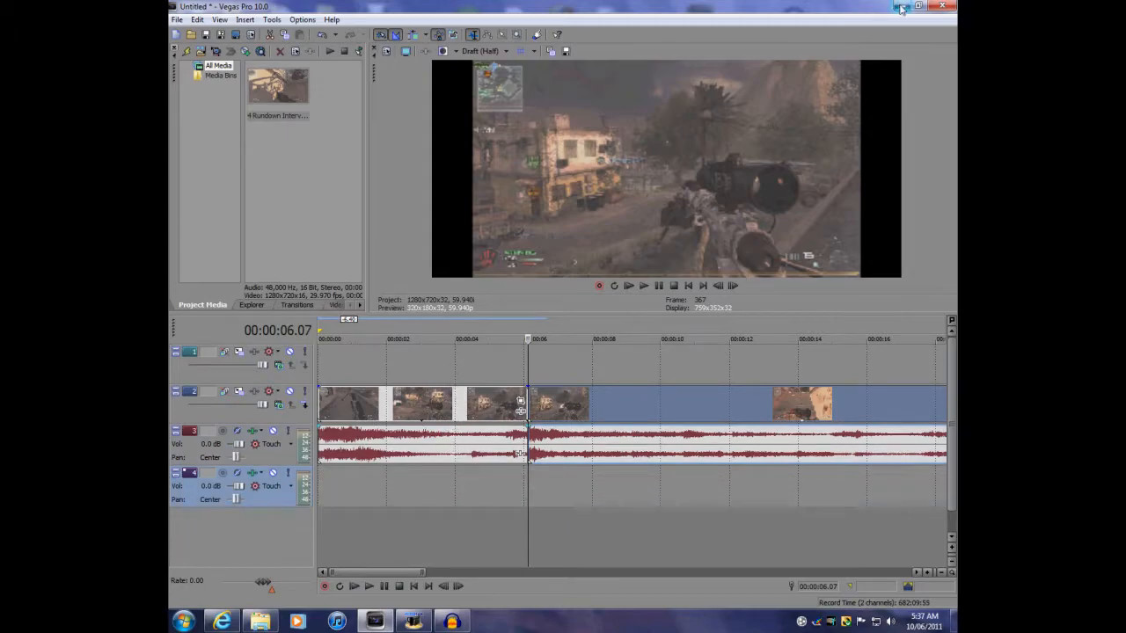
{"action": "left_click", "coordinate": [176, 20]}
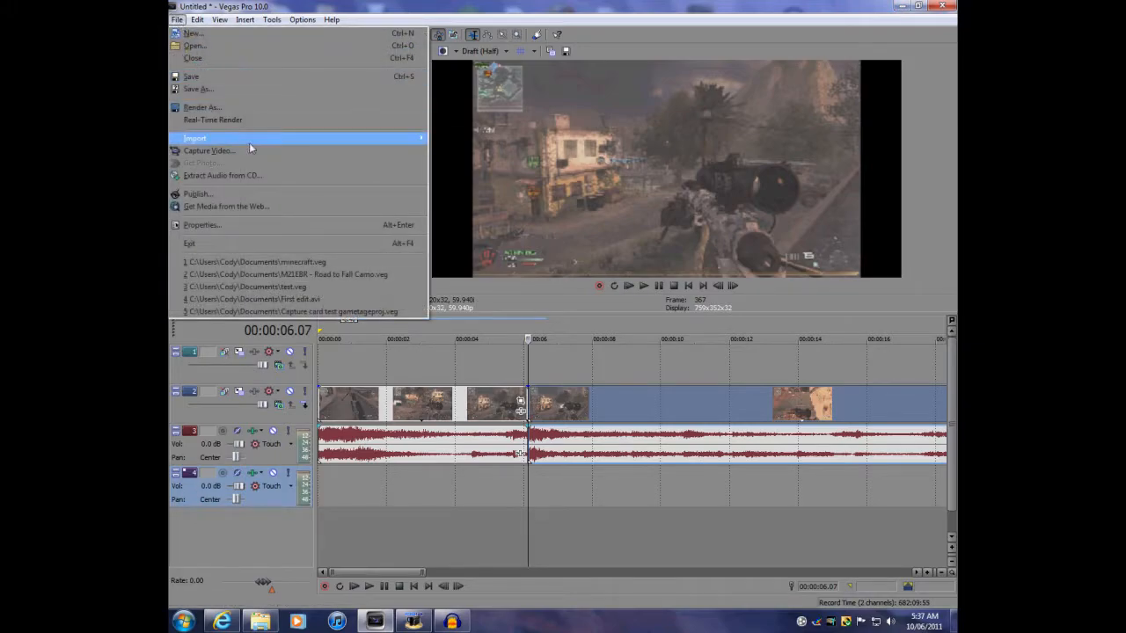
{"action": "mouse_move", "coordinate": [249, 143]}
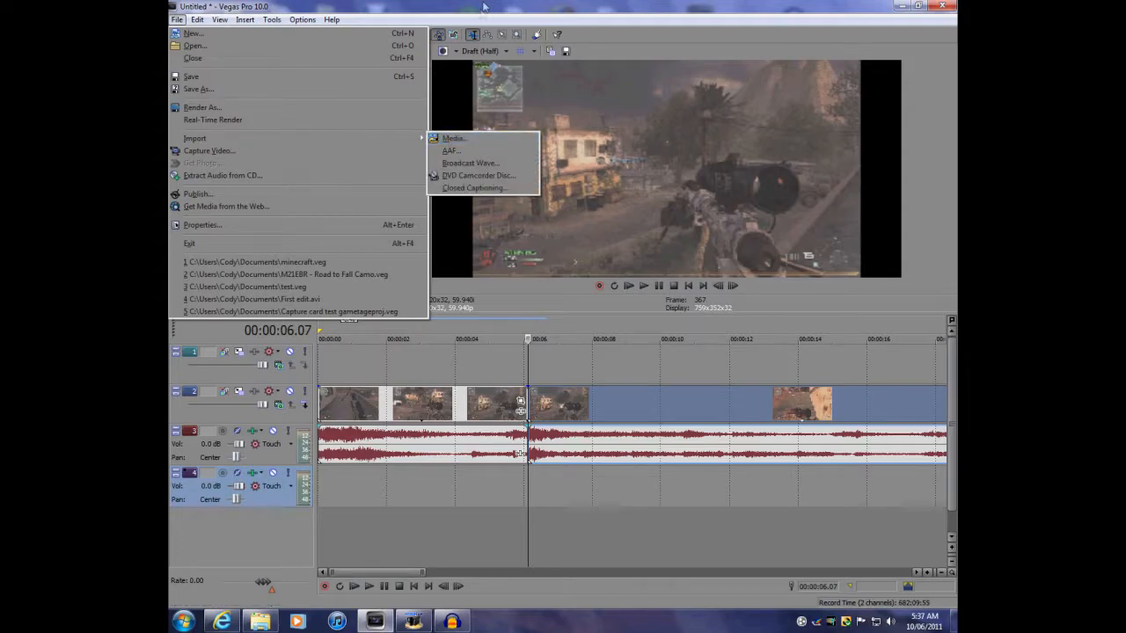
{"action": "left_click", "coordinate": [450, 140]}
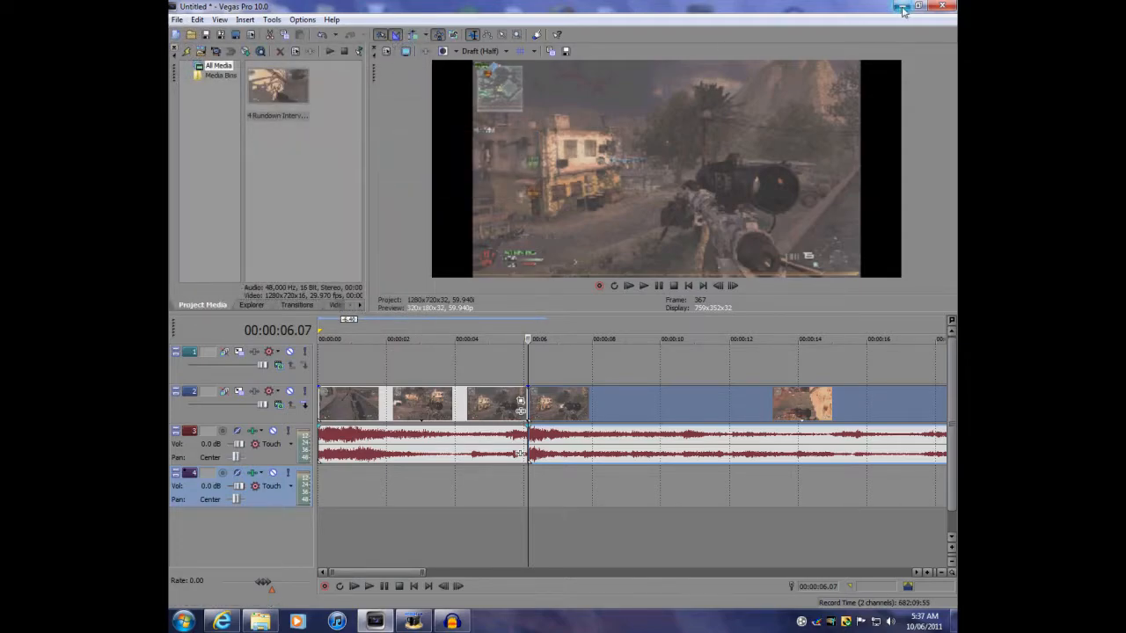
Drag the Fire Blast clip from the CodShots folder onto the new top video track at about 6 seconds
{"action": "left_click", "coordinate": [901, 7]}
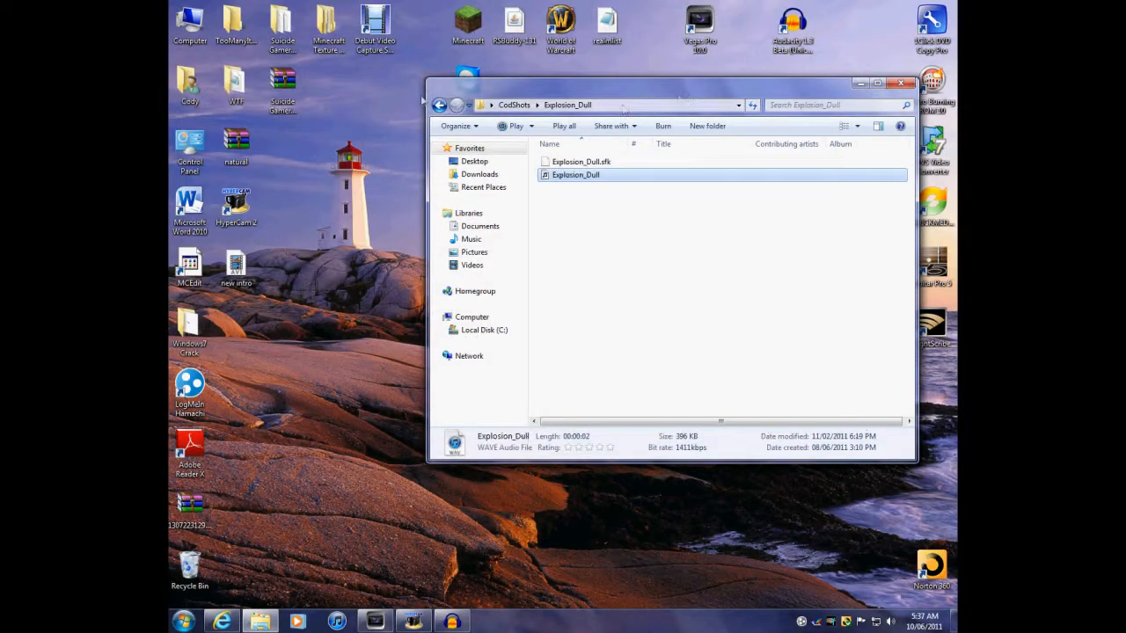
{"action": "left_click", "coordinate": [439, 104]}
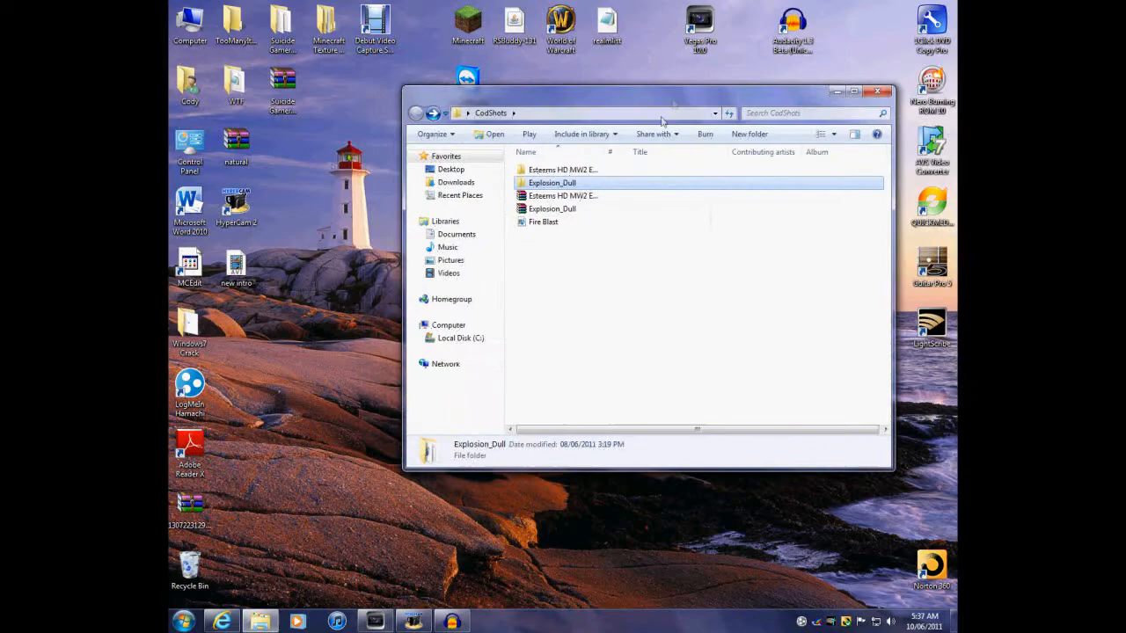
{"action": "left_click", "coordinate": [546, 222]}
{"action": "left_click", "coordinate": [562, 186]}
{"action": "double_click", "coordinate": [562, 186]}
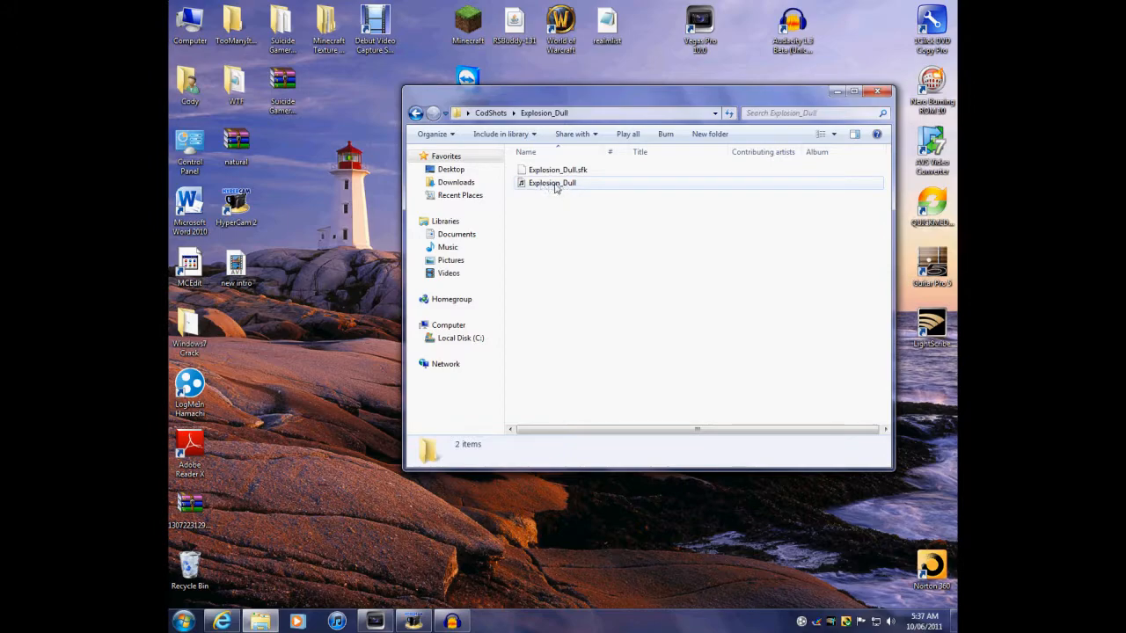
{"action": "key", "text": "BackSpace"}
{"action": "left_click_drag", "start_coordinate": [543, 224], "coordinate": [533, 361]}
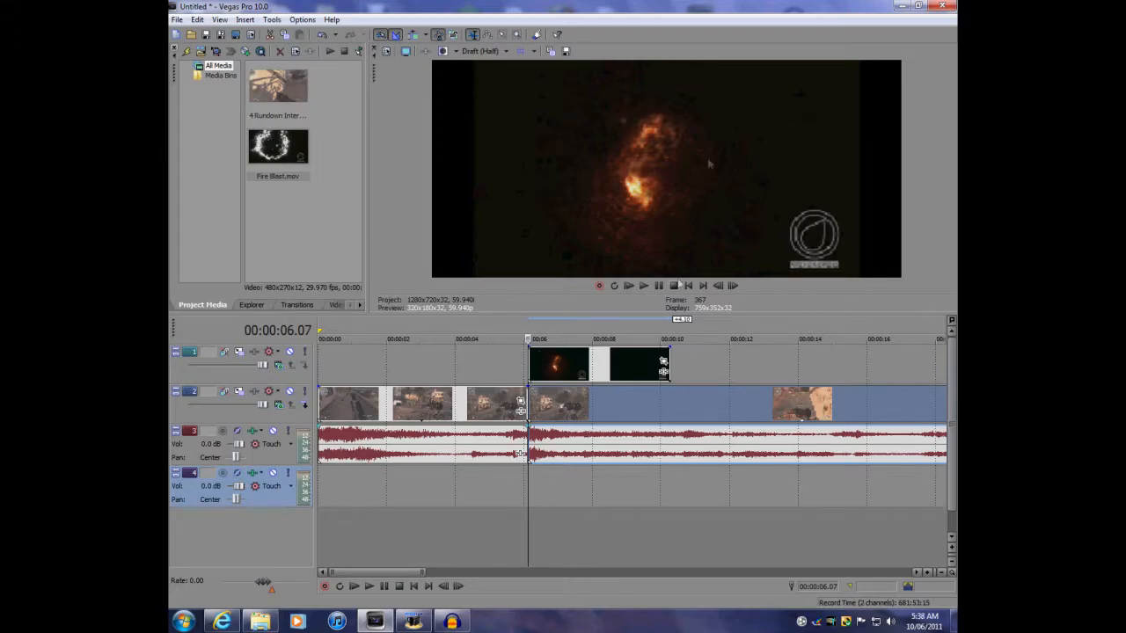
Split the Fire Blast clip at about 8 seconds and delete the part after the split
{"action": "left_click", "coordinate": [644, 286]}
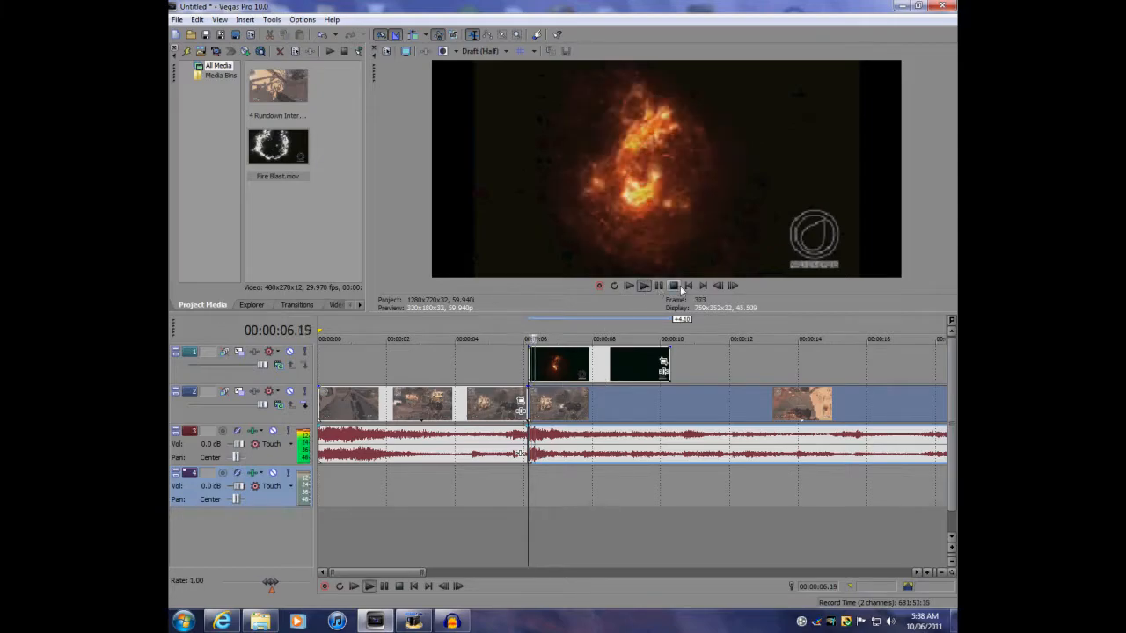
{"action": "left_click", "coordinate": [674, 286]}
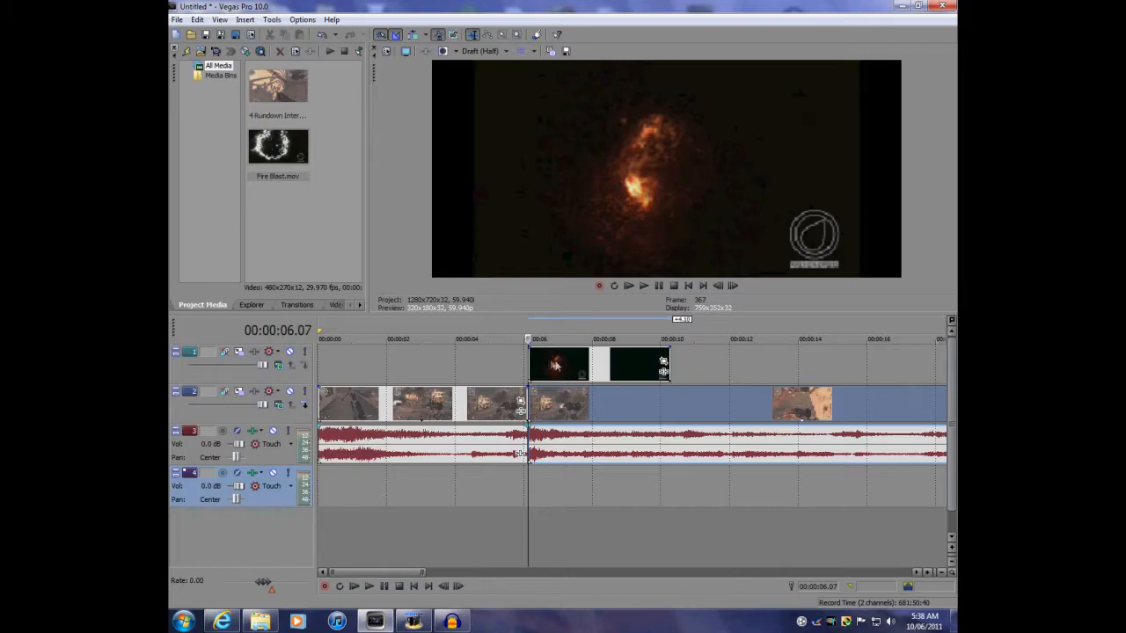
{"action": "left_click", "coordinate": [644, 287]}
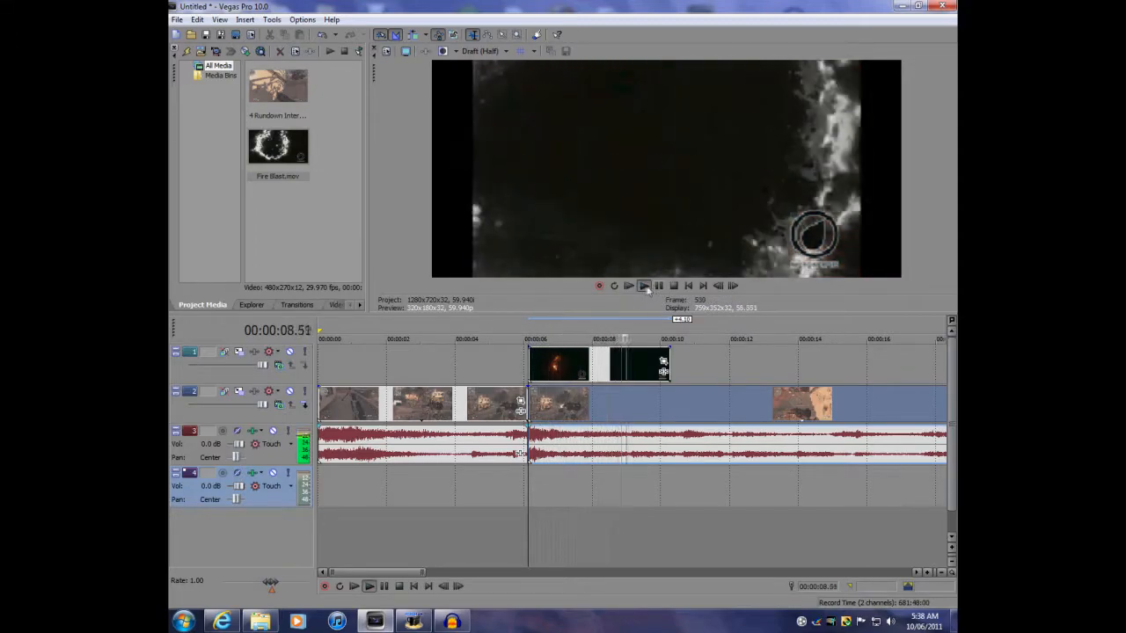
{"action": "left_click", "coordinate": [674, 286]}
{"action": "left_click", "coordinate": [598, 363]}
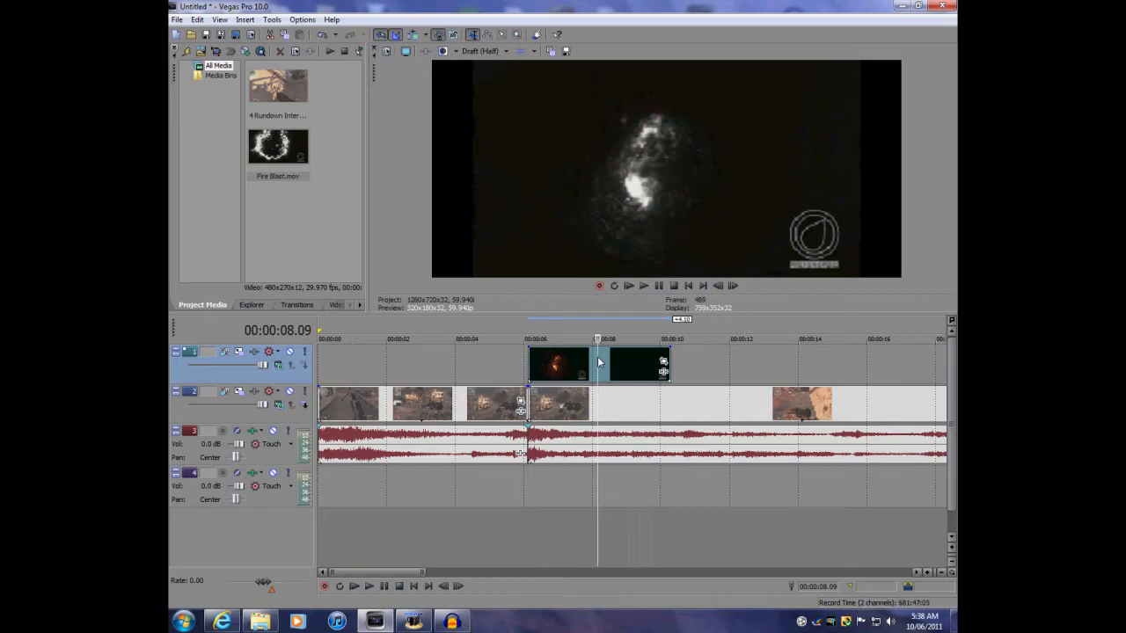
{"action": "left_click", "coordinate": [594, 365]}
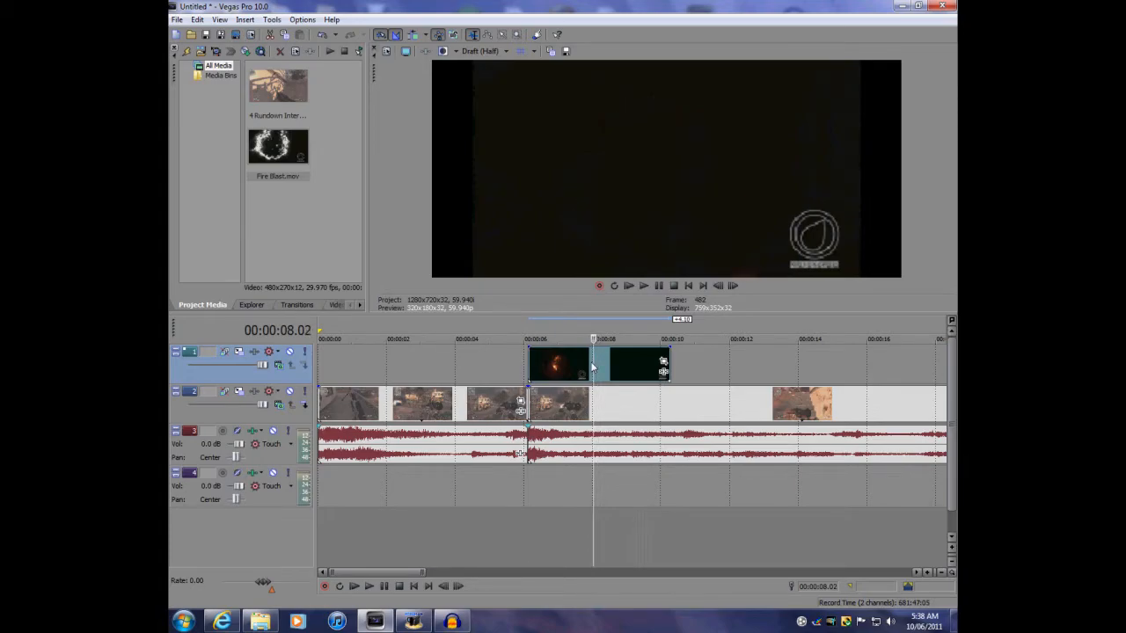
{"action": "key", "text": "s"}
{"action": "left_click", "coordinate": [614, 366]}
{"action": "key", "text": "Delete"}
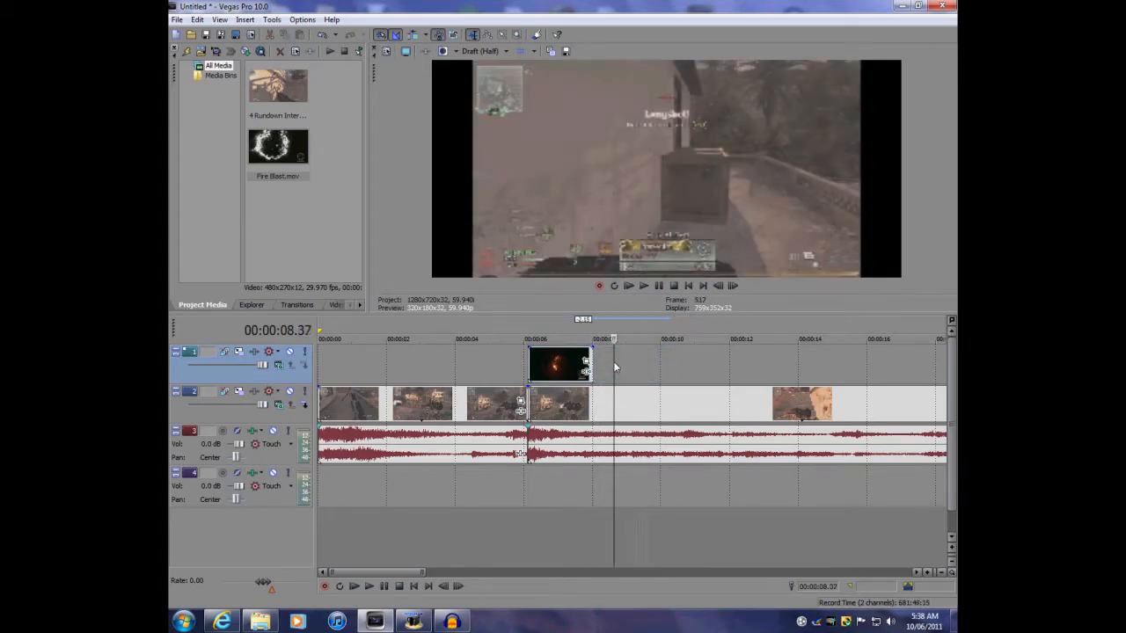
Play back the trimmed Fire Blast clip from its start
{"action": "left_click_drag", "start_coordinate": [532, 361], "coordinate": [531, 361]}
{"action": "left_click", "coordinate": [643, 285]}
{"action": "left_click", "coordinate": [674, 286]}
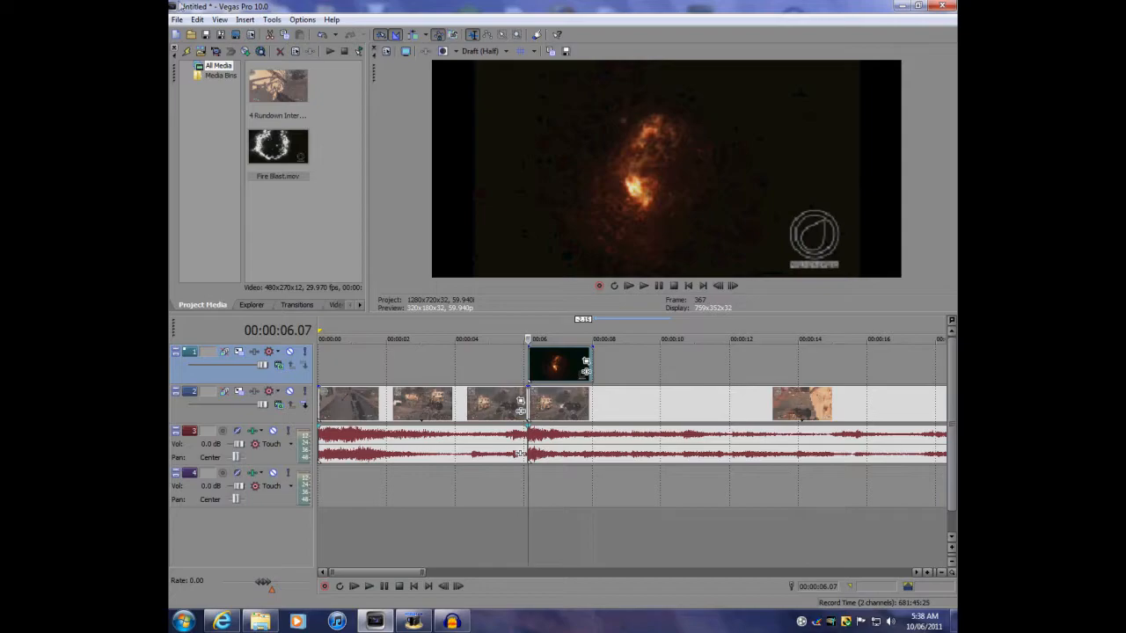
Apply the Chroma Keyer Pure Green Screen preset to the Fire Blast clip and change its key colour to black
{"action": "left_click", "coordinate": [359, 304]}
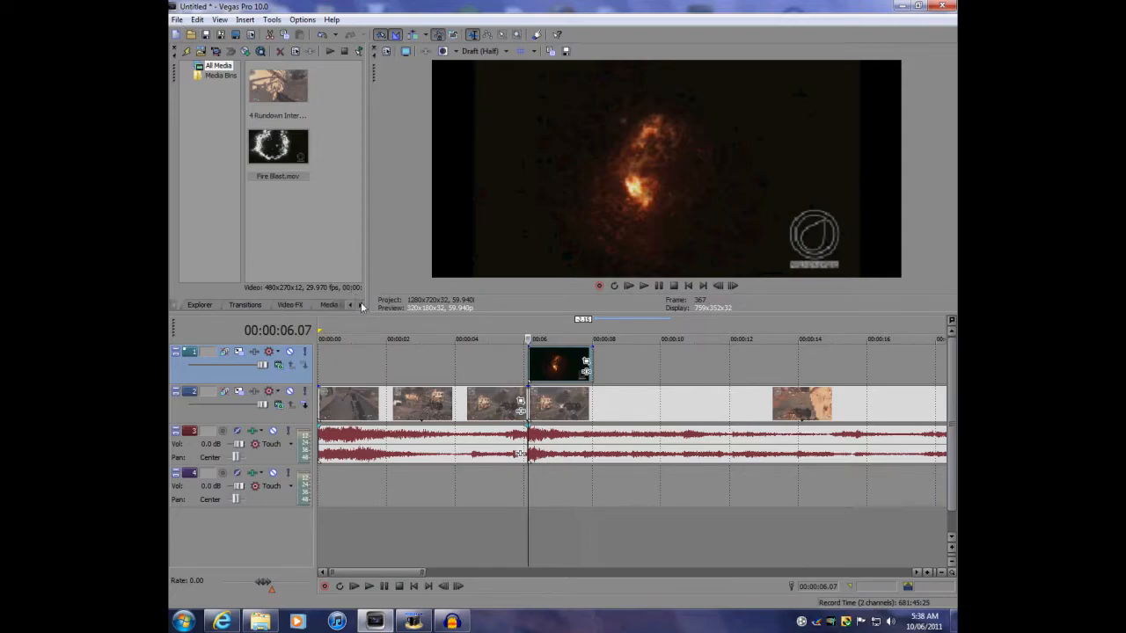
{"action": "left_click", "coordinate": [293, 305]}
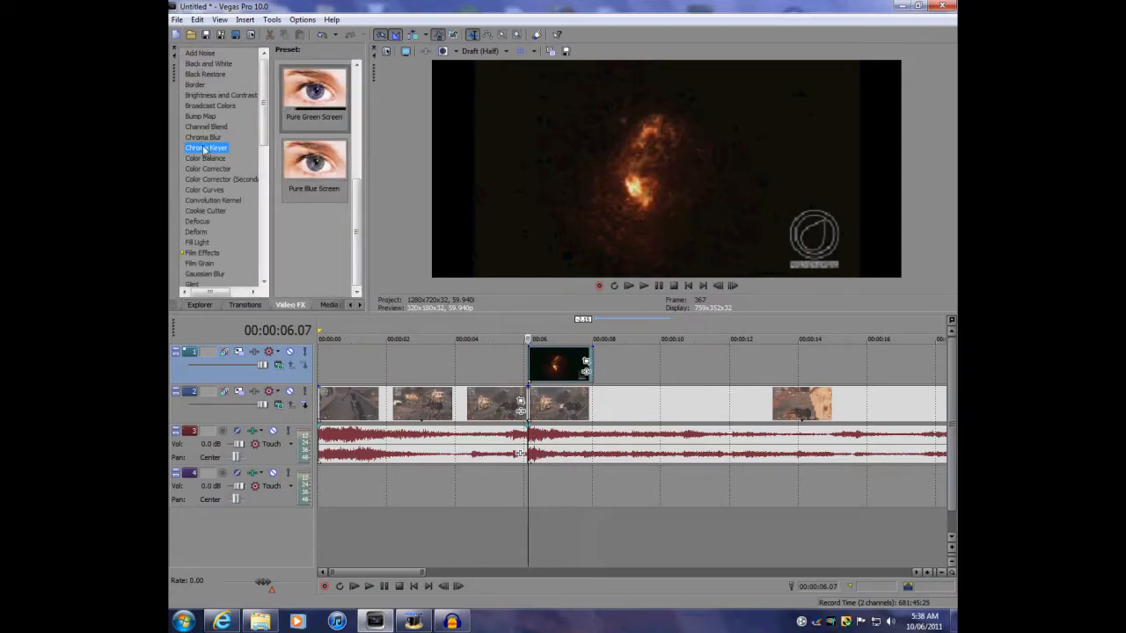
{"action": "left_click_drag", "start_coordinate": [360, 205], "coordinate": [359, 168]}
{"action": "left_click", "coordinate": [300, 162]}
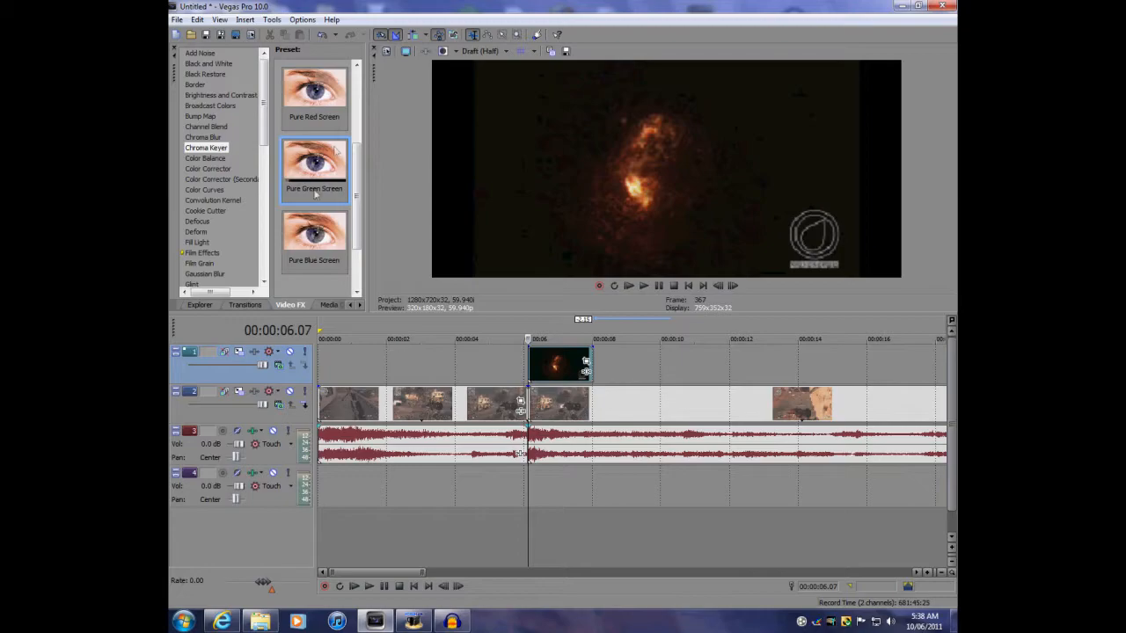
{"action": "left_click_drag", "start_coordinate": [308, 156], "coordinate": [543, 362]}
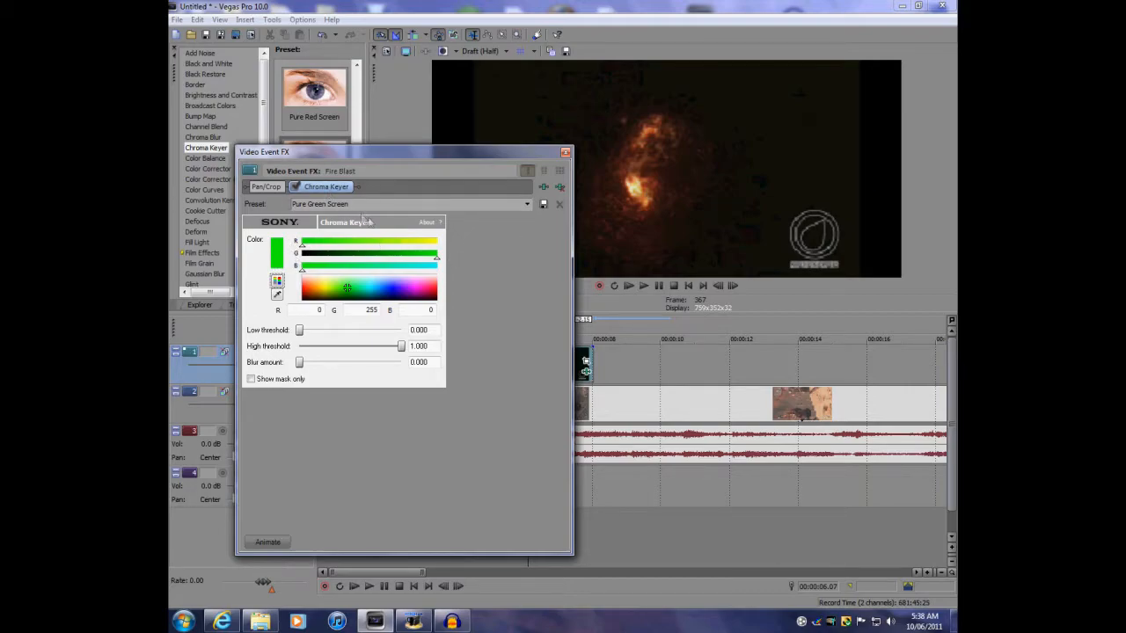
{"action": "left_click_drag", "start_coordinate": [437, 262], "coordinate": [310, 257]}
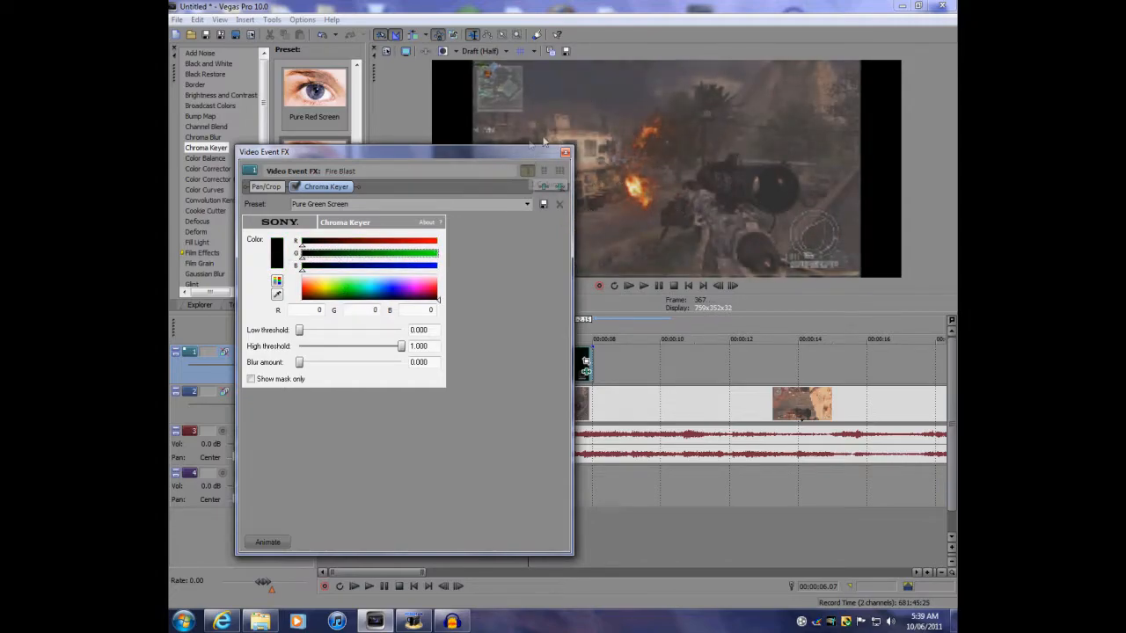
{"action": "left_click", "coordinate": [566, 154]}
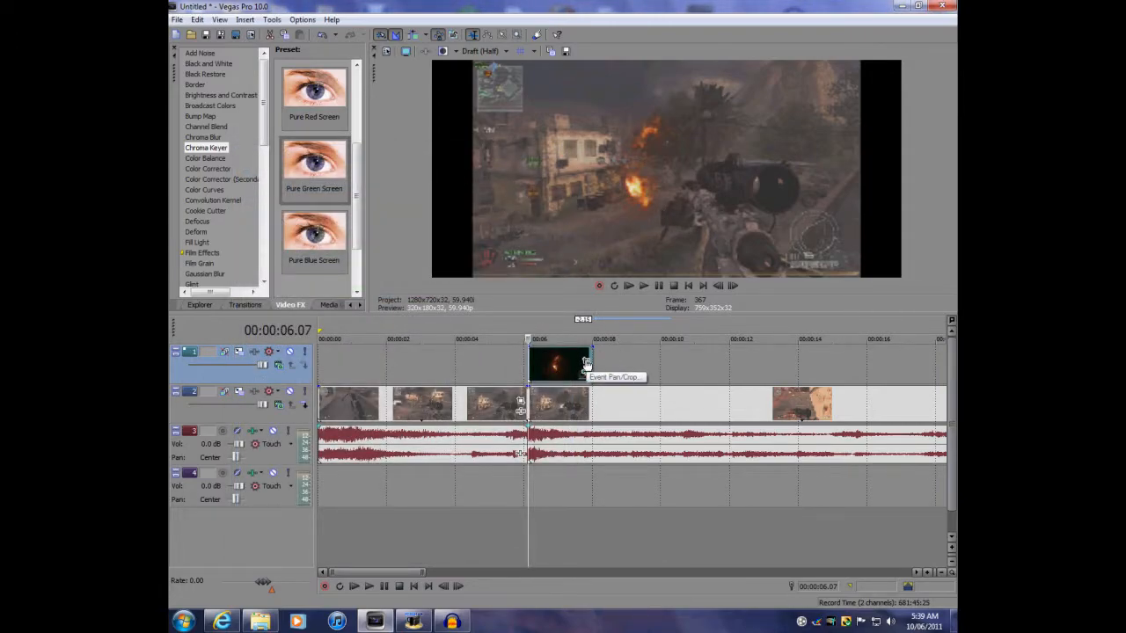
Shrink the Fire Blast clip's Pan/Crop frame to about 376 × 212 to zoom into the explosion
{"action": "left_click", "coordinate": [586, 363]}
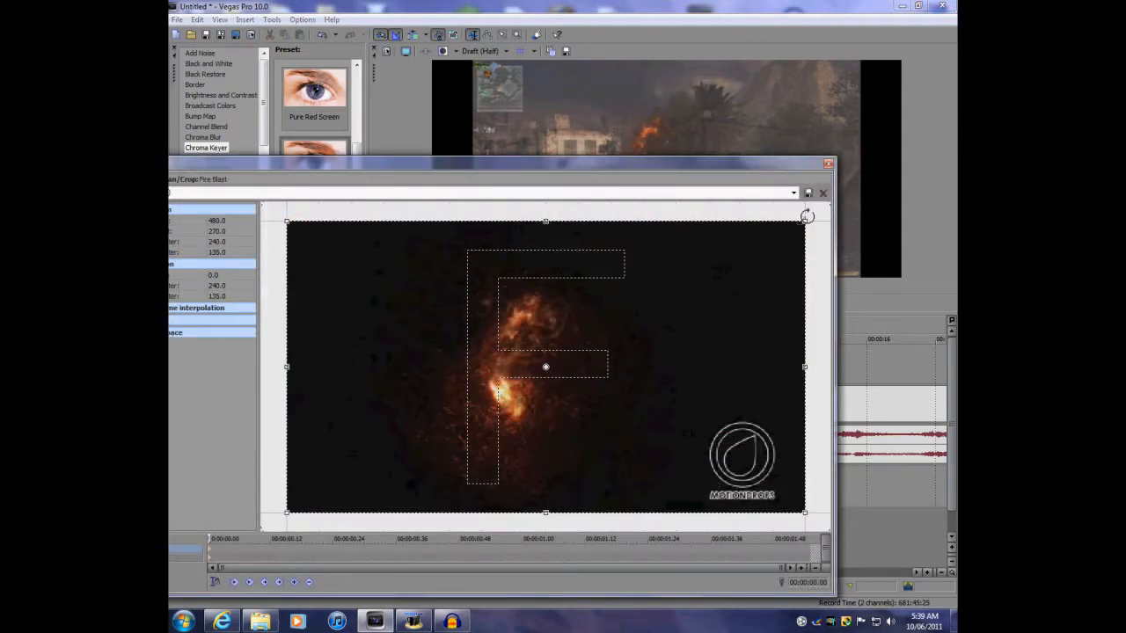
{"action": "left_click_drag", "start_coordinate": [806, 219], "coordinate": [767, 259]}
{"action": "left_click_drag", "start_coordinate": [772, 255], "coordinate": [774, 252]}
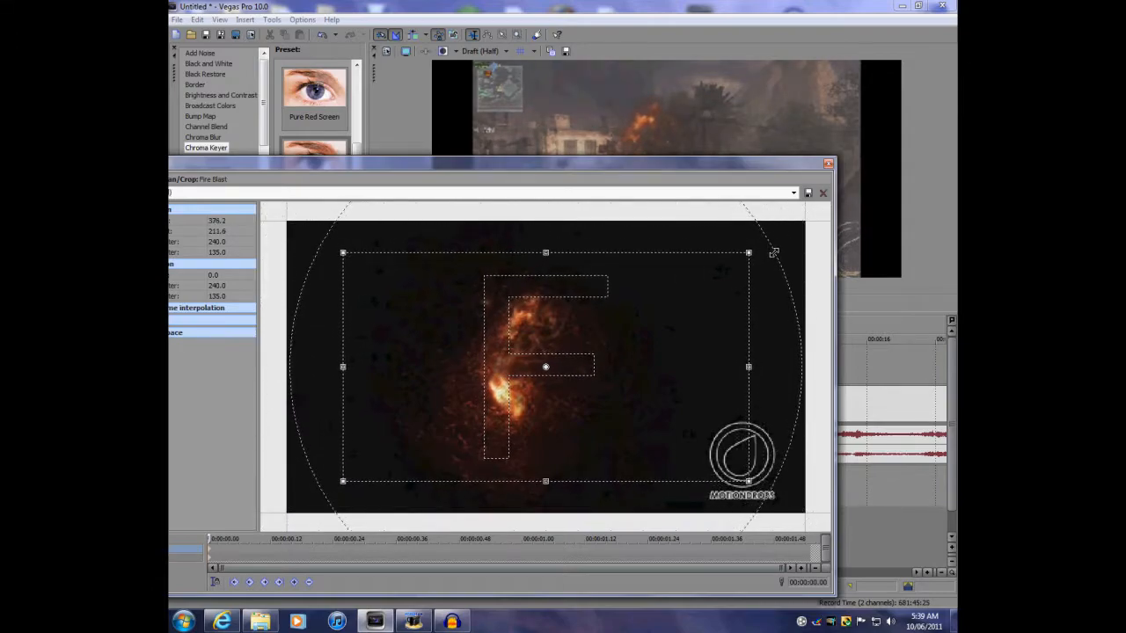
Move and resize the Fire Blast Pan/Crop frame to about 387 × 218, centred near x 197, and close the Pan/Crop window
{"action": "left_click_drag", "start_coordinate": [664, 350], "coordinate": [614, 350]}
{"action": "left_click_drag", "start_coordinate": [704, 252], "coordinate": [709, 250]}
{"action": "left_click_drag", "start_coordinate": [664, 355], "coordinate": [661, 357]}
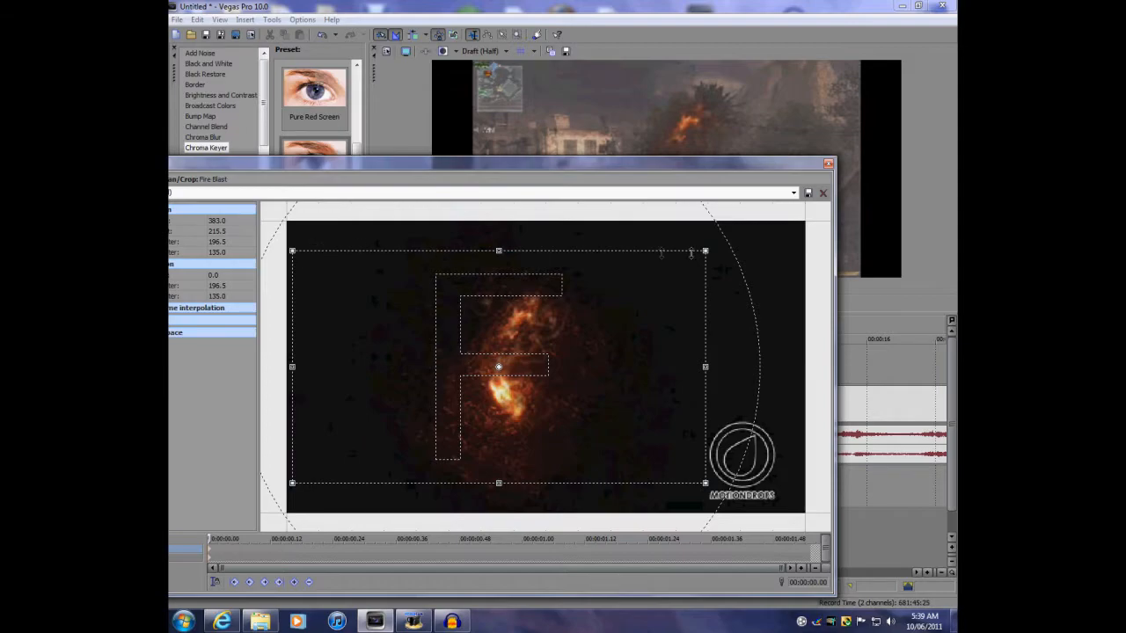
{"action": "left_click_drag", "start_coordinate": [403, 313], "coordinate": [386, 313]}
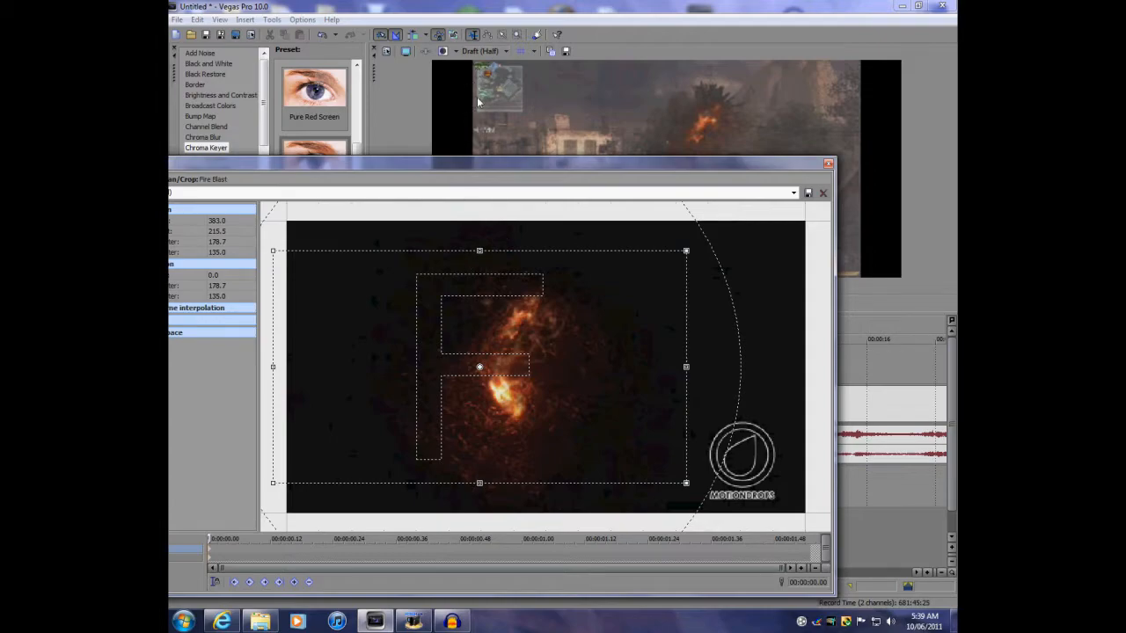
{"action": "left_click_drag", "start_coordinate": [444, 349], "coordinate": [486, 352]}
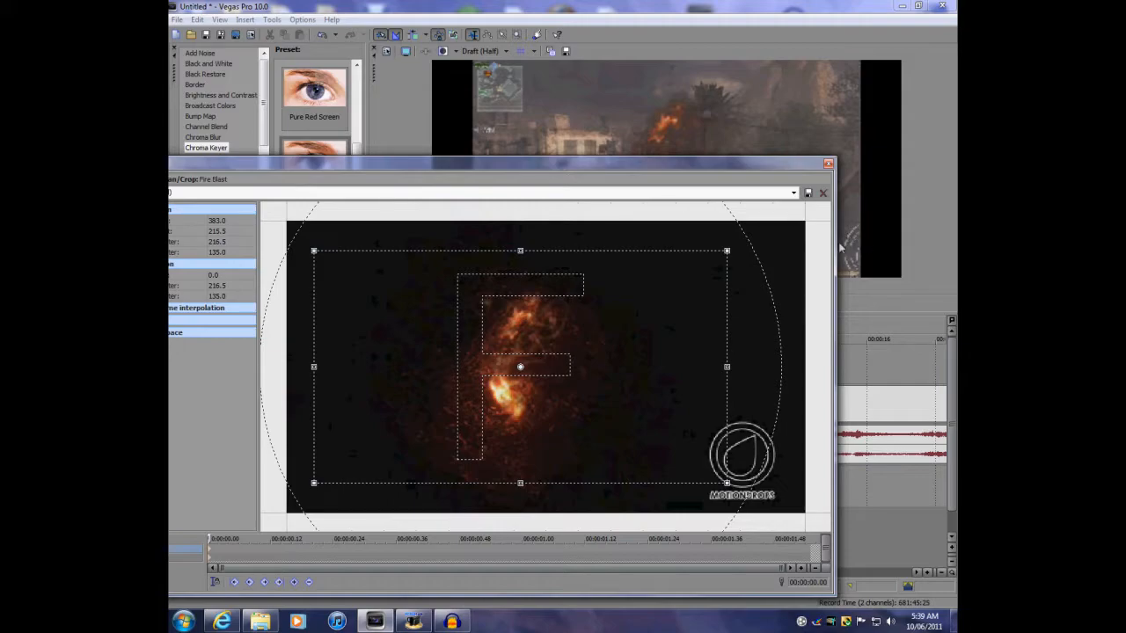
{"action": "left_click_drag", "start_coordinate": [701, 413], "coordinate": [674, 410]}
{"action": "left_click_drag", "start_coordinate": [707, 245], "coordinate": [711, 247]}
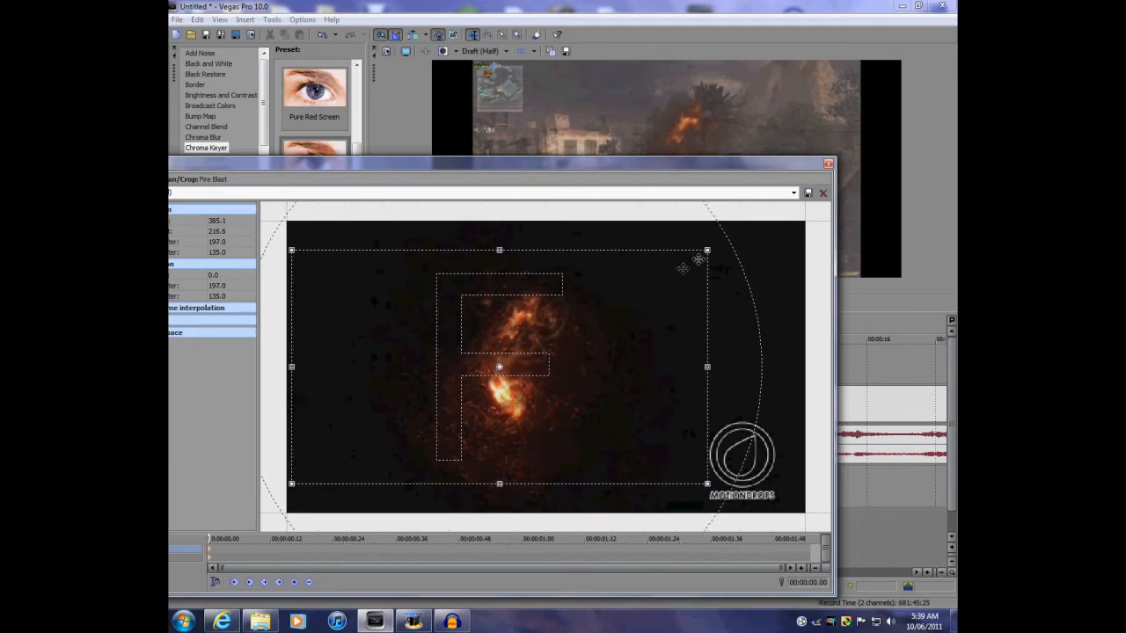
{"action": "left_click_drag", "start_coordinate": [708, 252], "coordinate": [708, 250]}
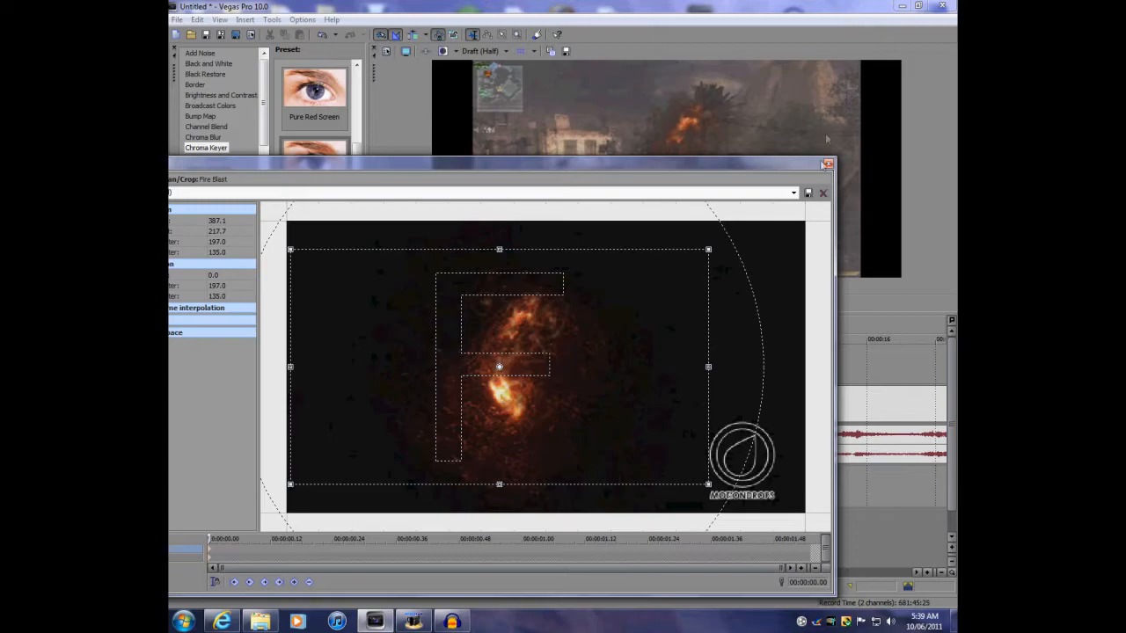
{"action": "left_click", "coordinate": [828, 165]}
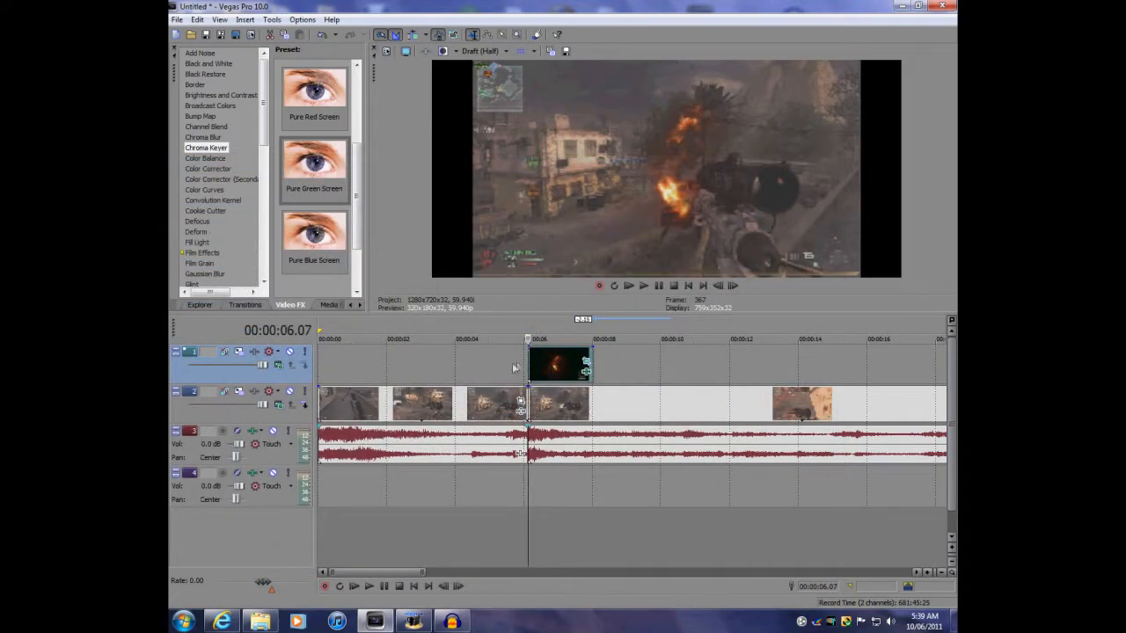
Play back the gameplay with the keyed explosion overlay to check the composite
{"action": "key", "text": "space"}
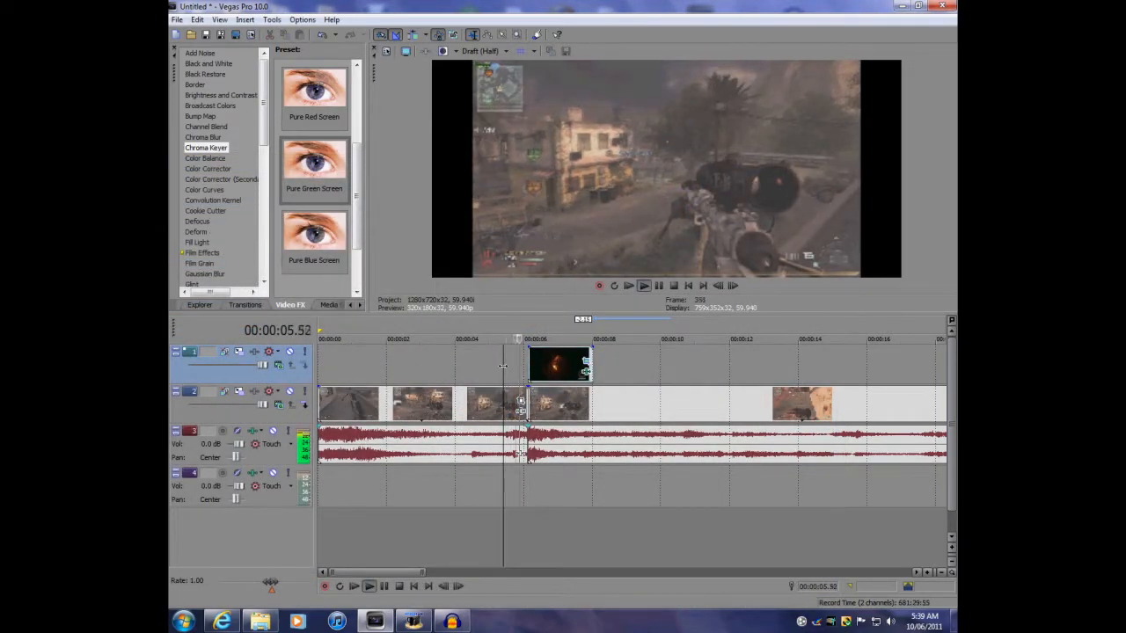
{"action": "key", "text": "space"}
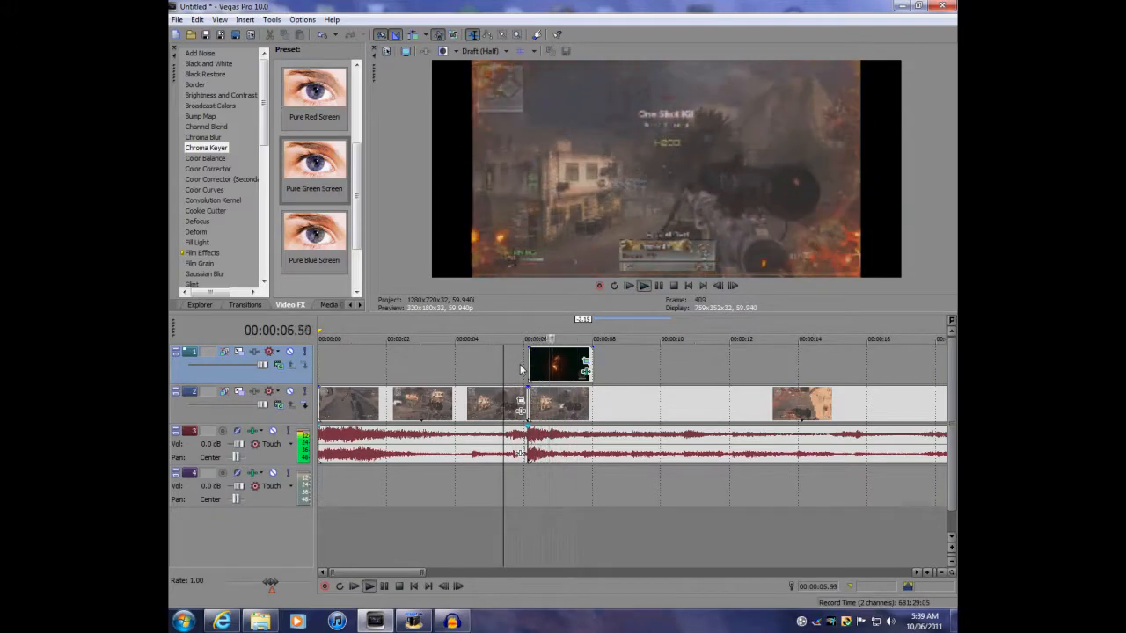
{"action": "key", "text": "space"}
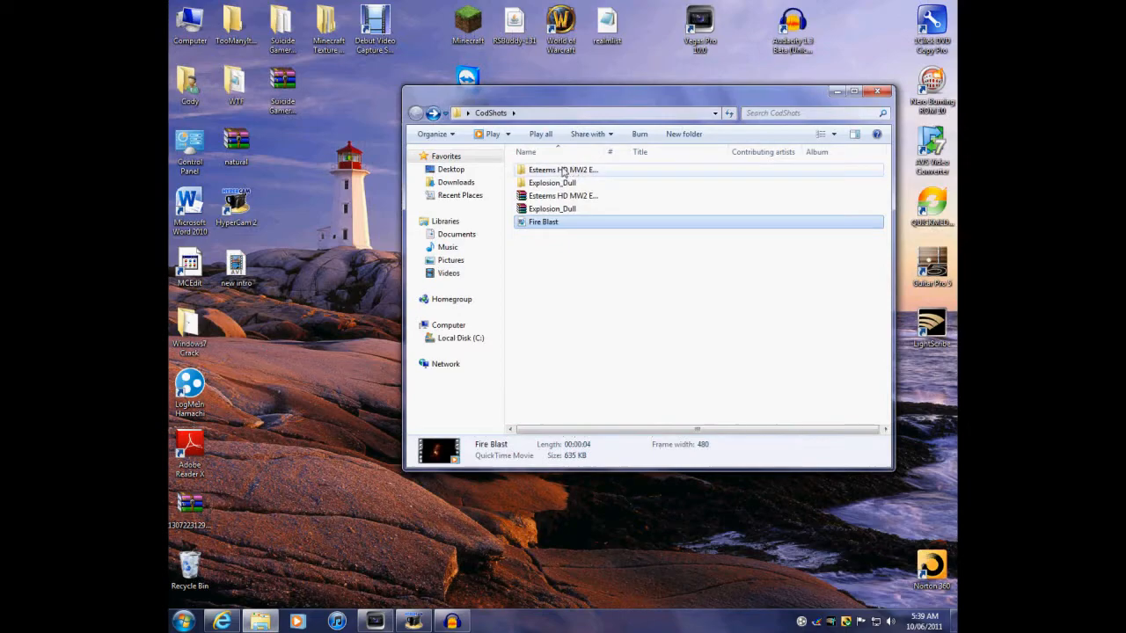
Place the Fire Blast sound file on the lower audio track under the explosion clip and raise that track's volume to 12.0 dB
{"action": "double_click", "coordinate": [552, 182]}
{"action": "left_click_drag", "start_coordinate": [551, 183], "coordinate": [533, 478]}
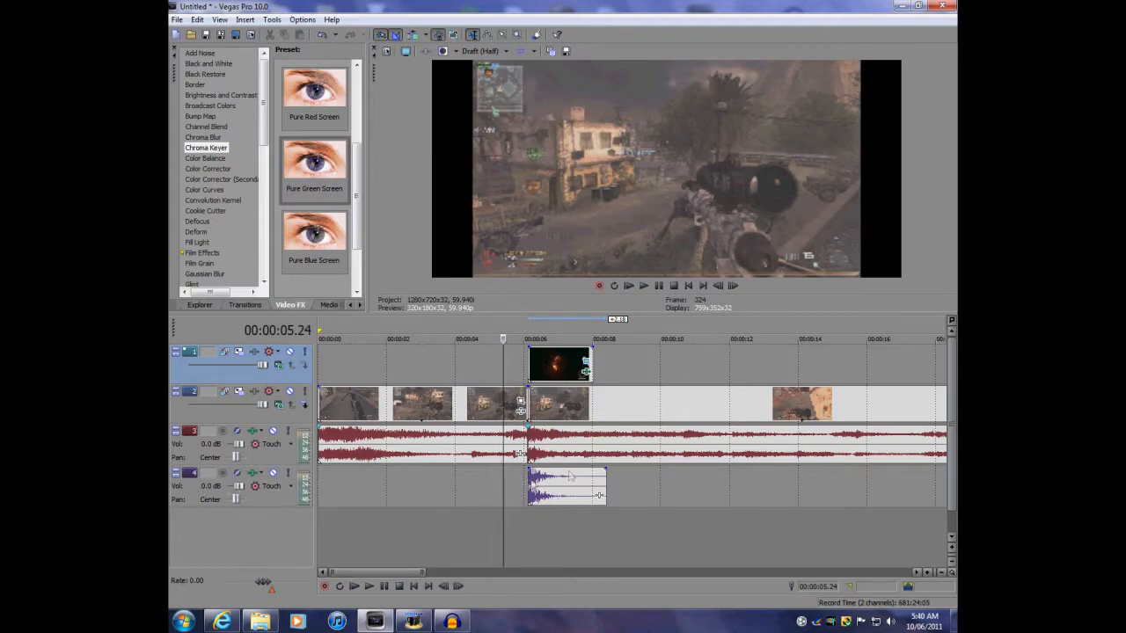
{"action": "left_click_drag", "start_coordinate": [238, 489], "coordinate": [240, 493]}
{"action": "left_click_drag", "start_coordinate": [244, 491], "coordinate": [248, 492]}
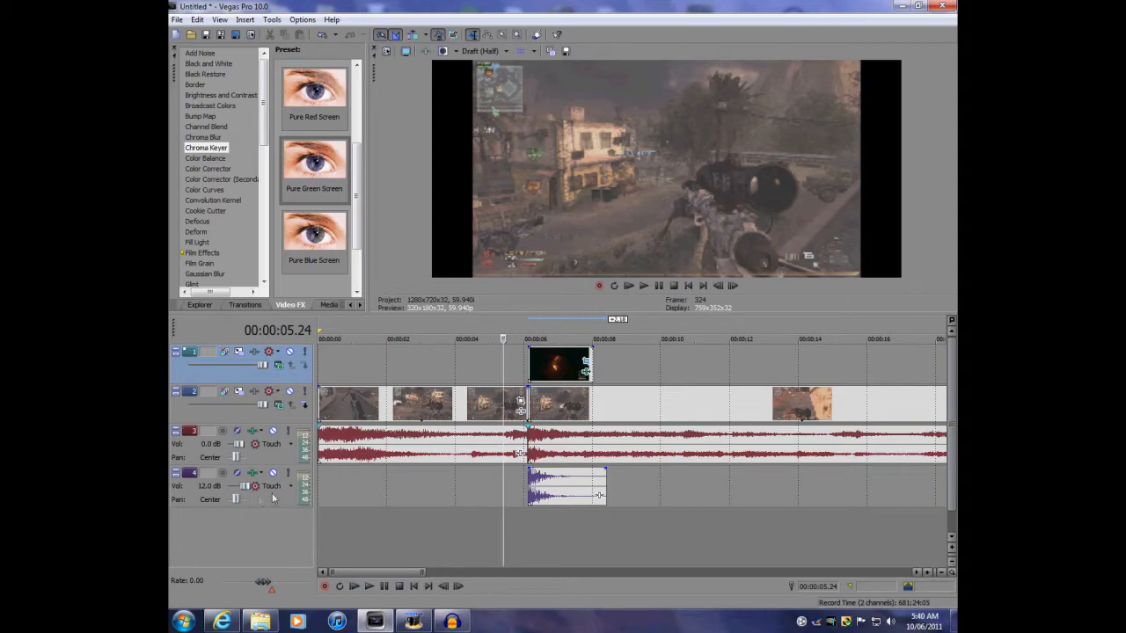
Preview the explosion section with its new sound, then stop playback
{"action": "left_click", "coordinate": [643, 285]}
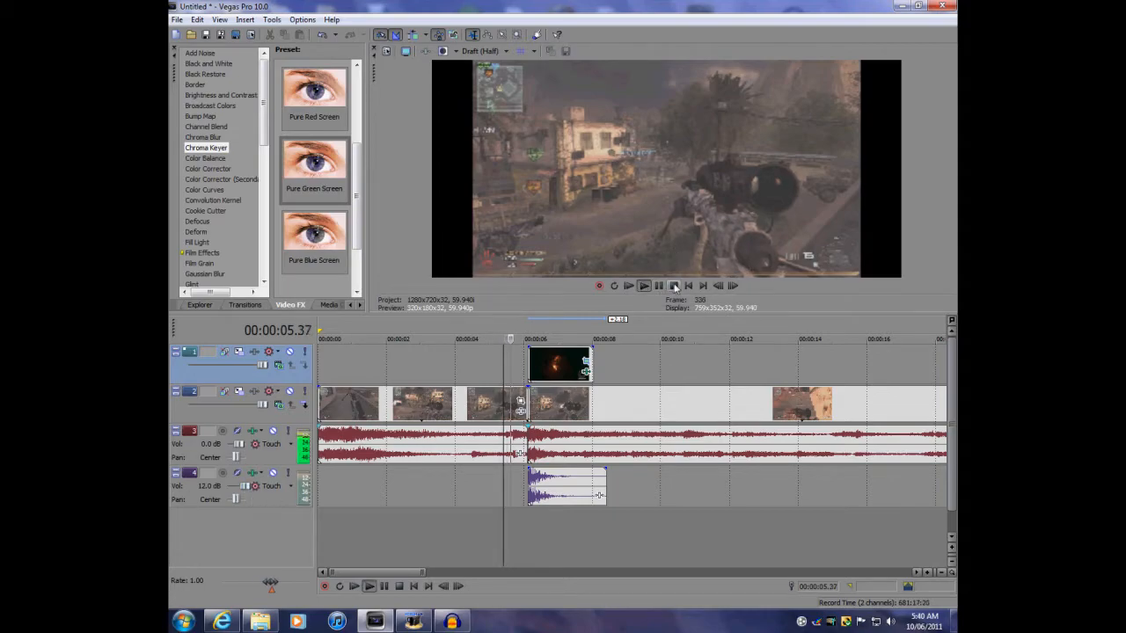
{"action": "left_click", "coordinate": [674, 286]}
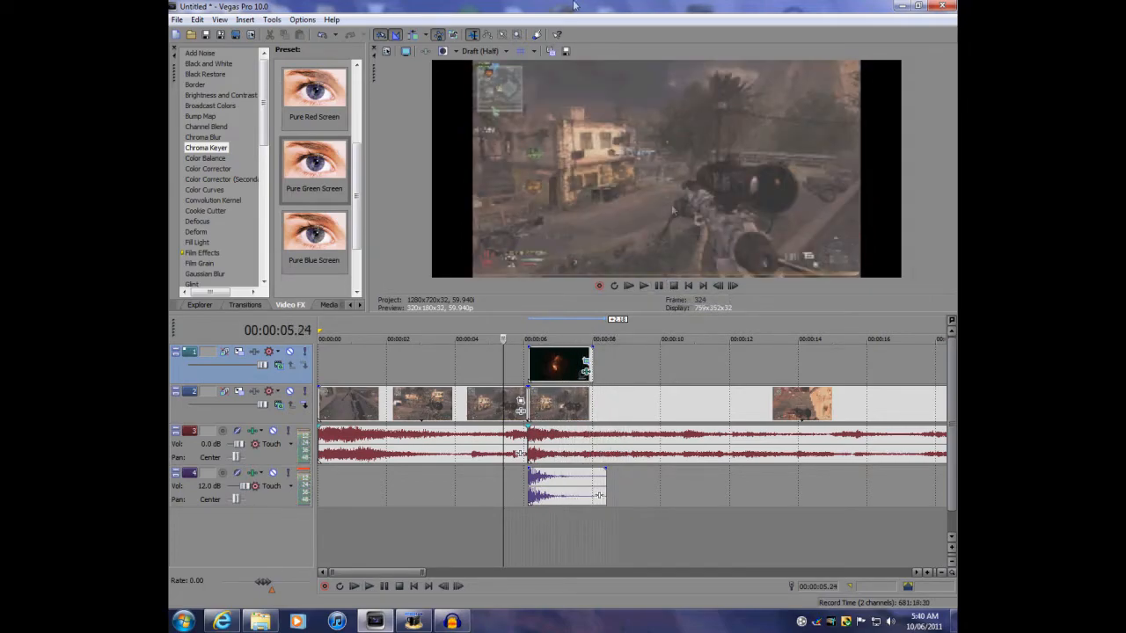